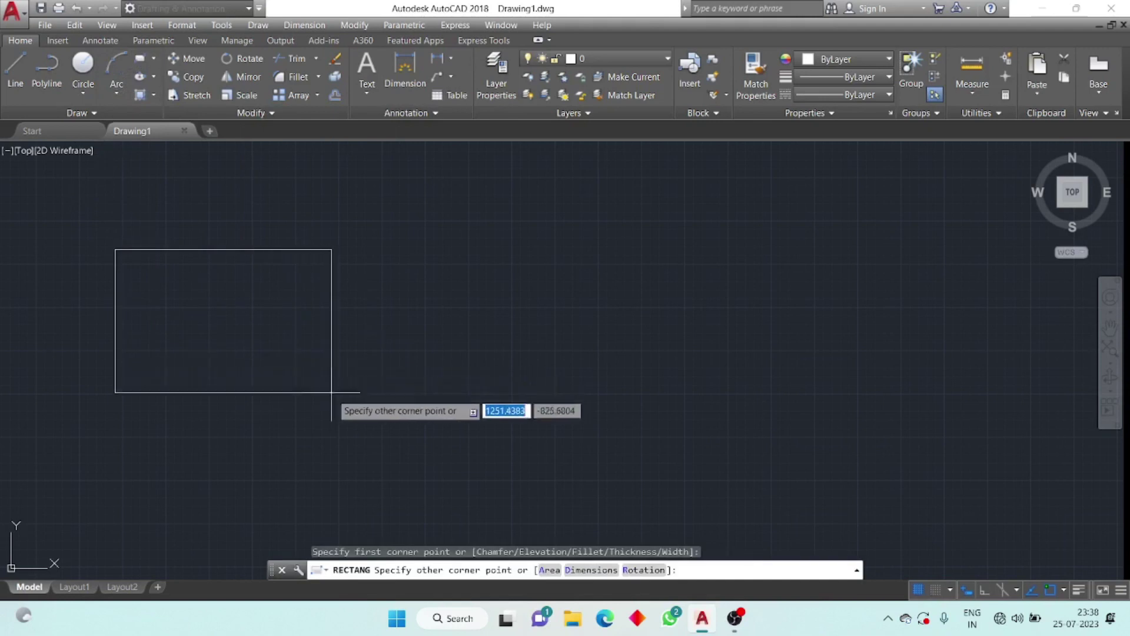
Draw a set of four nested rectangles and place copies of the set in a row beside it.
{"action": "left_click", "coordinate": [139, 58]}
{"action": "left_click", "coordinate": [151, 264]}
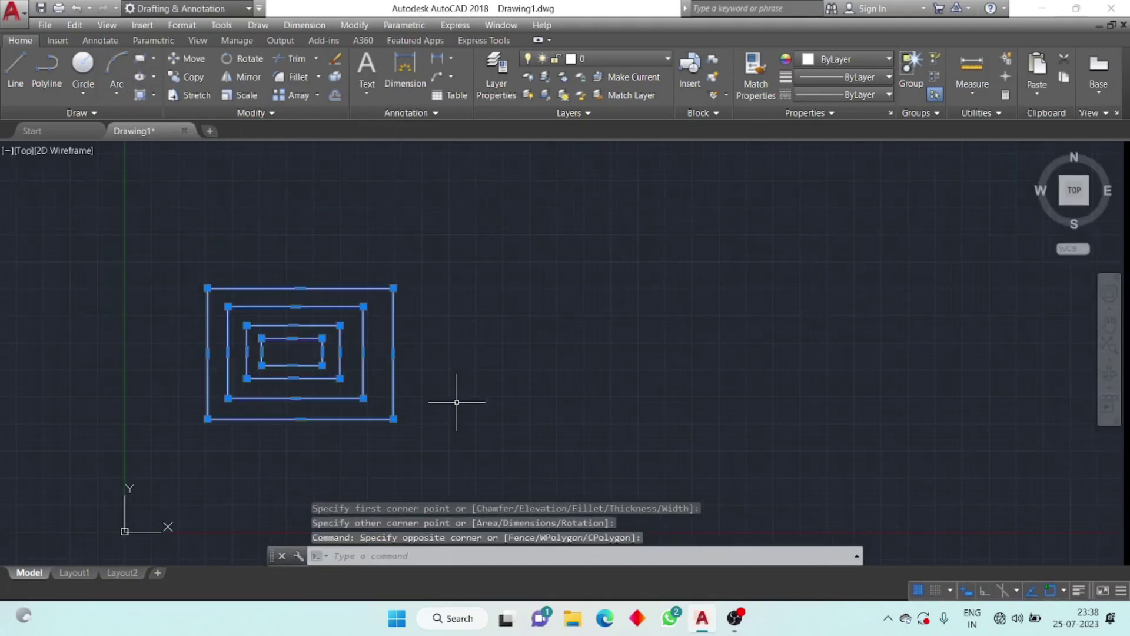
{"action": "middle_click_drag", "start_coordinate": [502, 391], "coordinate": [439, 383]}
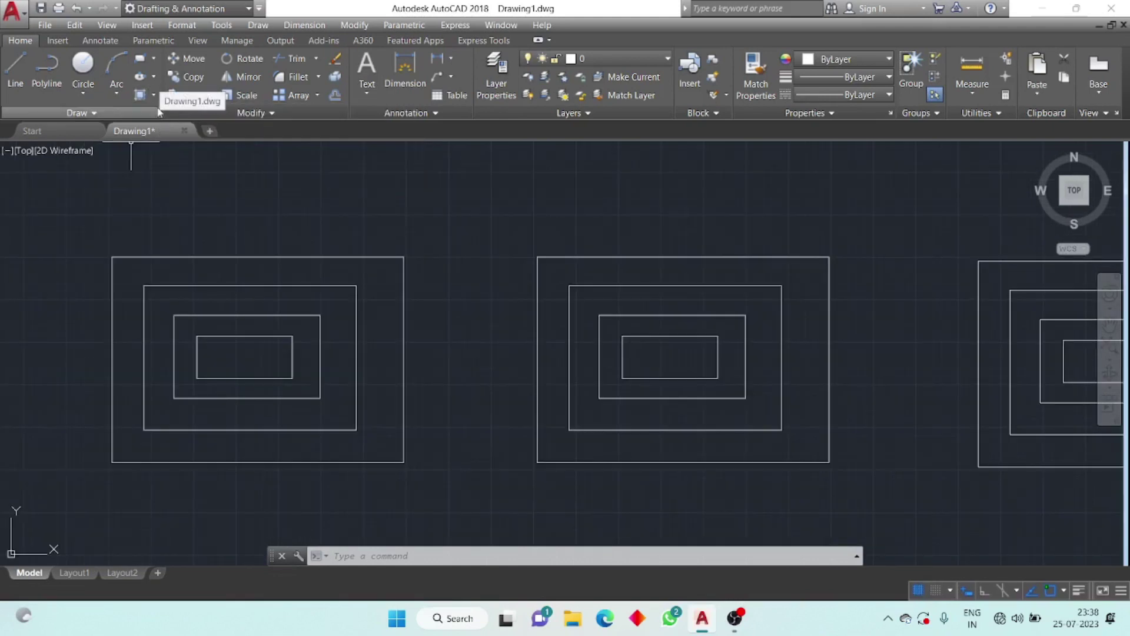
Hatch the band between the two outer rectangles of the first set with the ANGLE pattern at scale 1.
{"action": "left_click", "coordinate": [154, 96]}
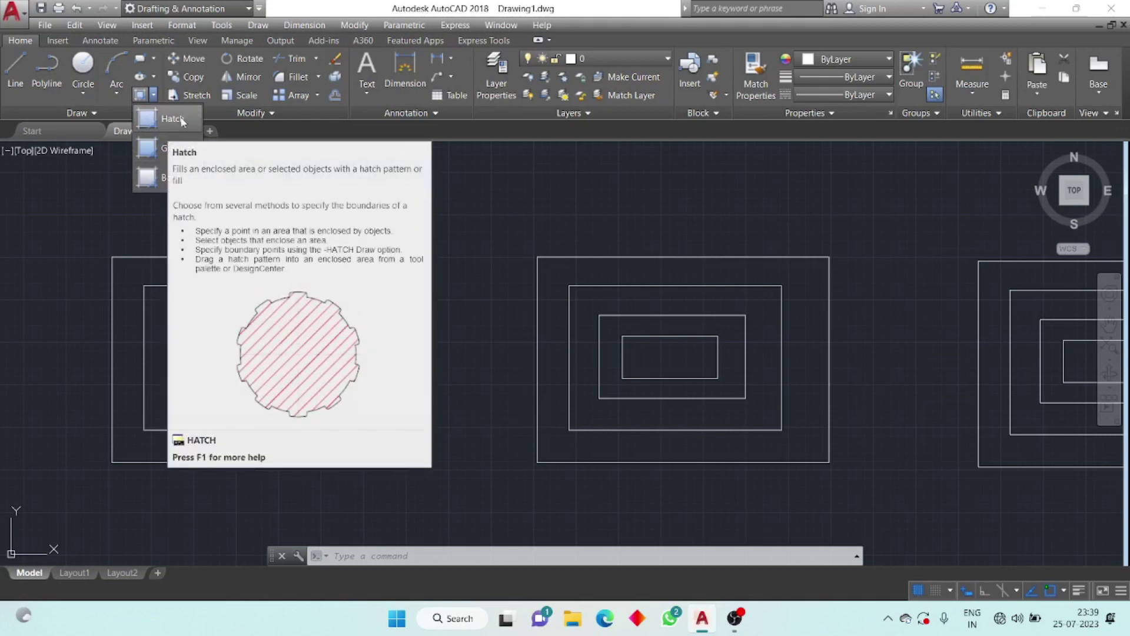
{"action": "left_click", "coordinate": [177, 119]}
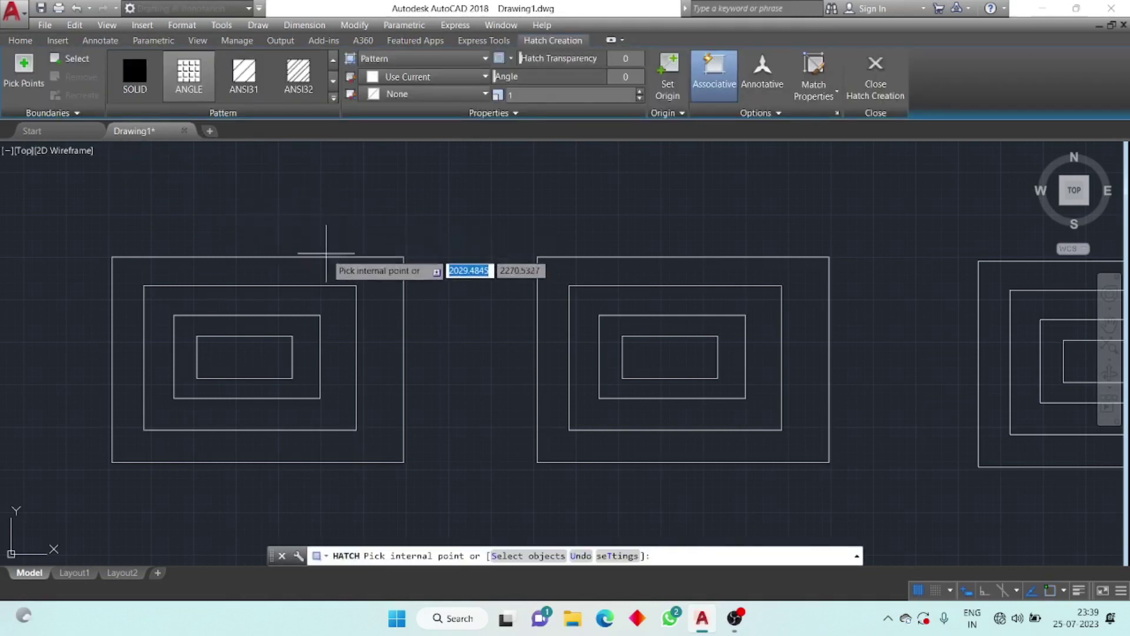
{"action": "scroll", "coordinate": [138, 271], "scroll_direction": "up", "scroll_amount": 2}
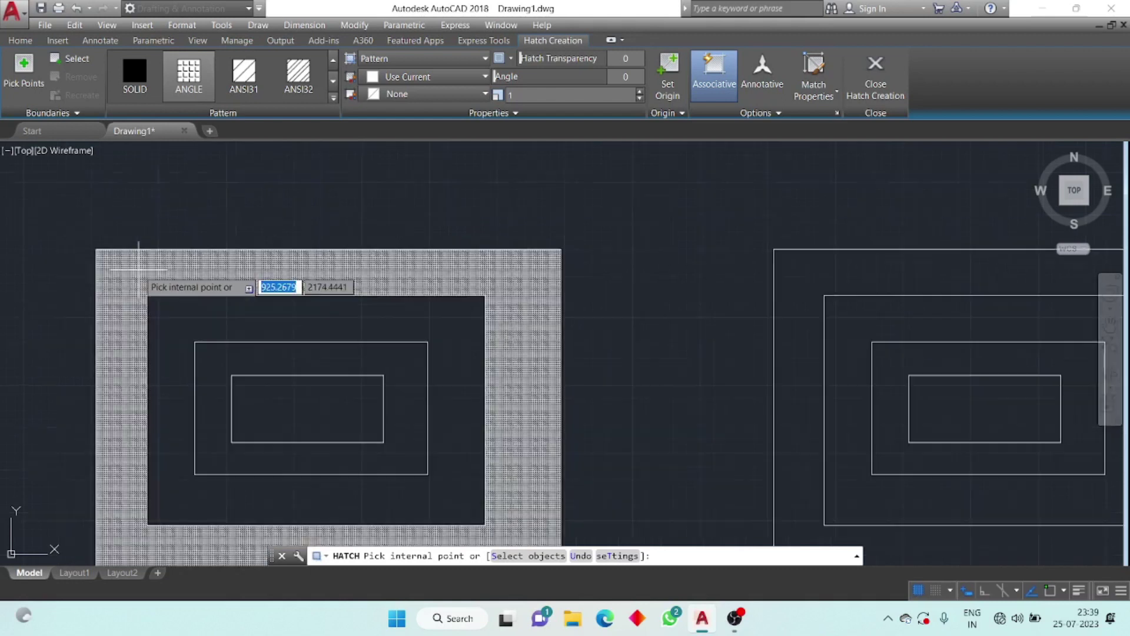
{"action": "scroll", "coordinate": [188, 260], "scroll_direction": "down", "scroll_amount": 2}
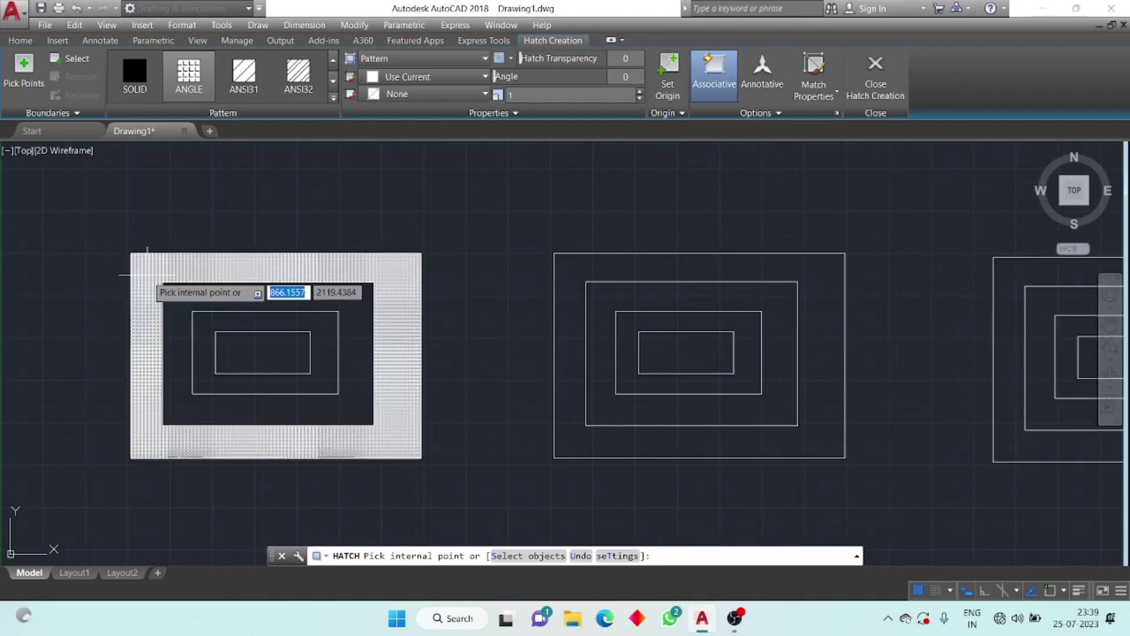
{"action": "left_click", "coordinate": [155, 268]}
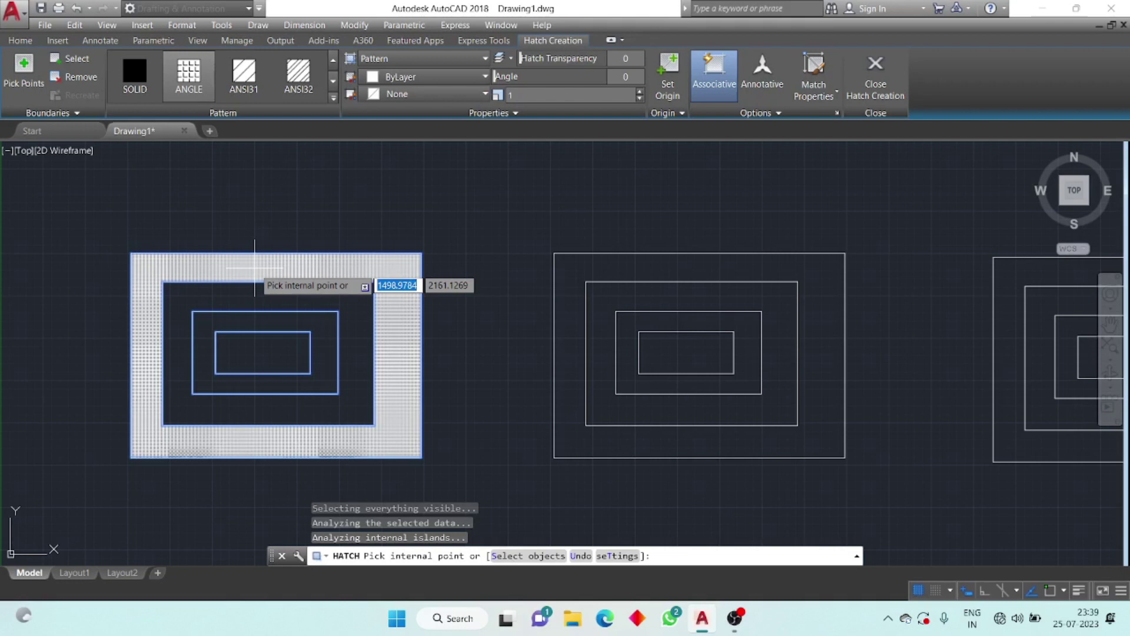
{"action": "key", "text": "Escape"}
{"action": "scroll", "coordinate": [320, 227], "scroll_direction": "down", "scroll_amount": 3}
{"action": "middle_click_drag", "start_coordinate": [320, 227], "coordinate": [333, 282]}
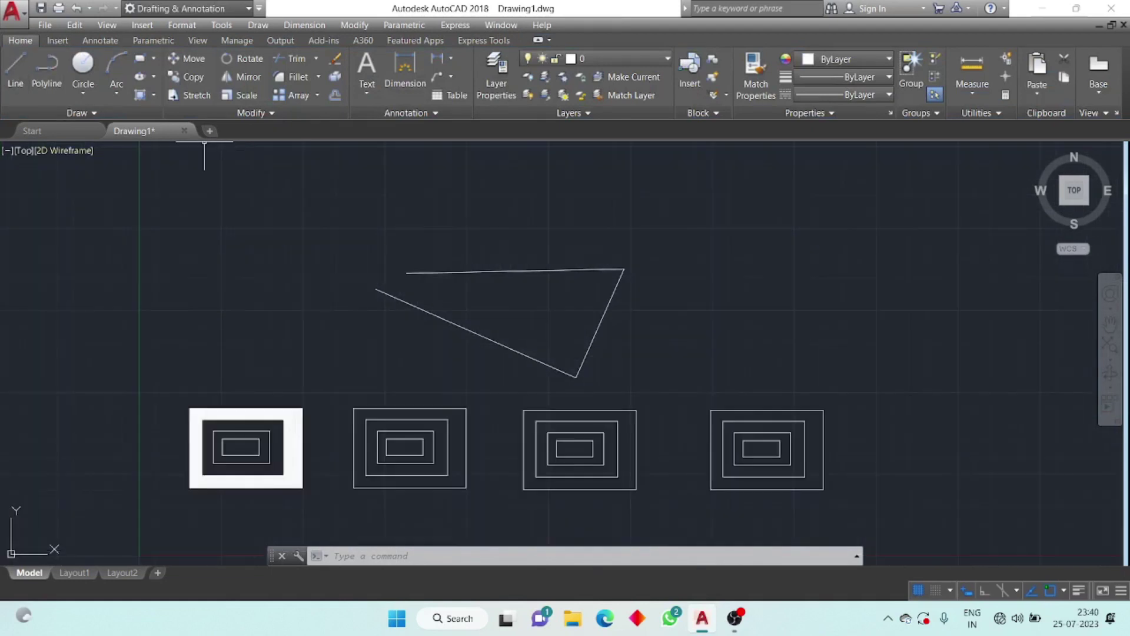
Try to hatch the open three-line shape above the rectangles with the ANGLE pattern.
{"action": "left_click", "coordinate": [139, 77]}
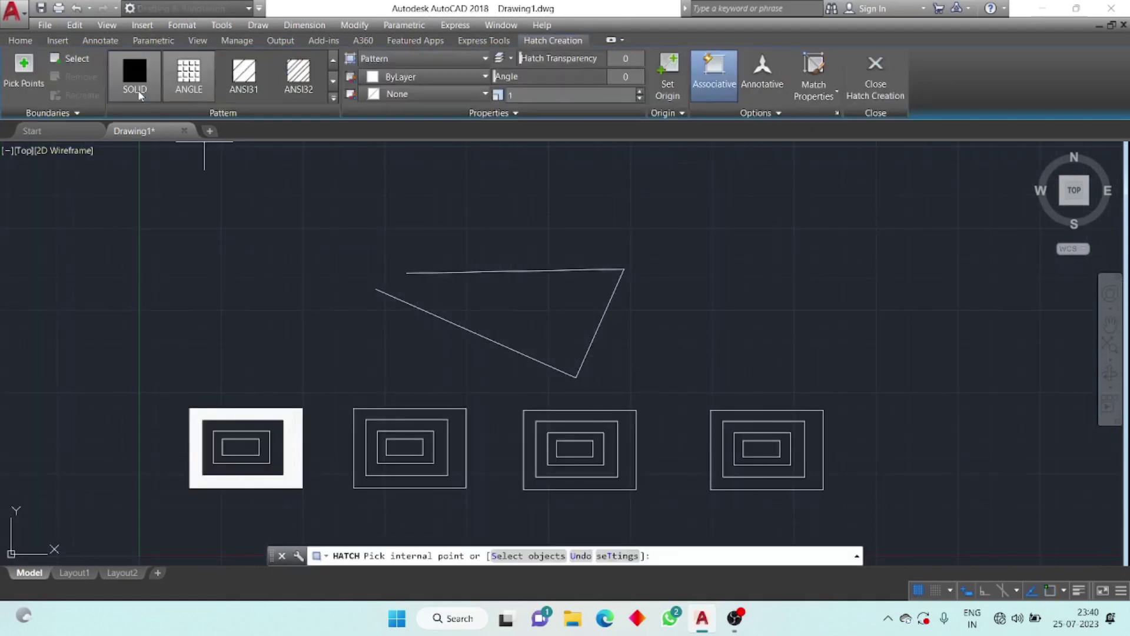
{"action": "left_click", "coordinate": [522, 313]}
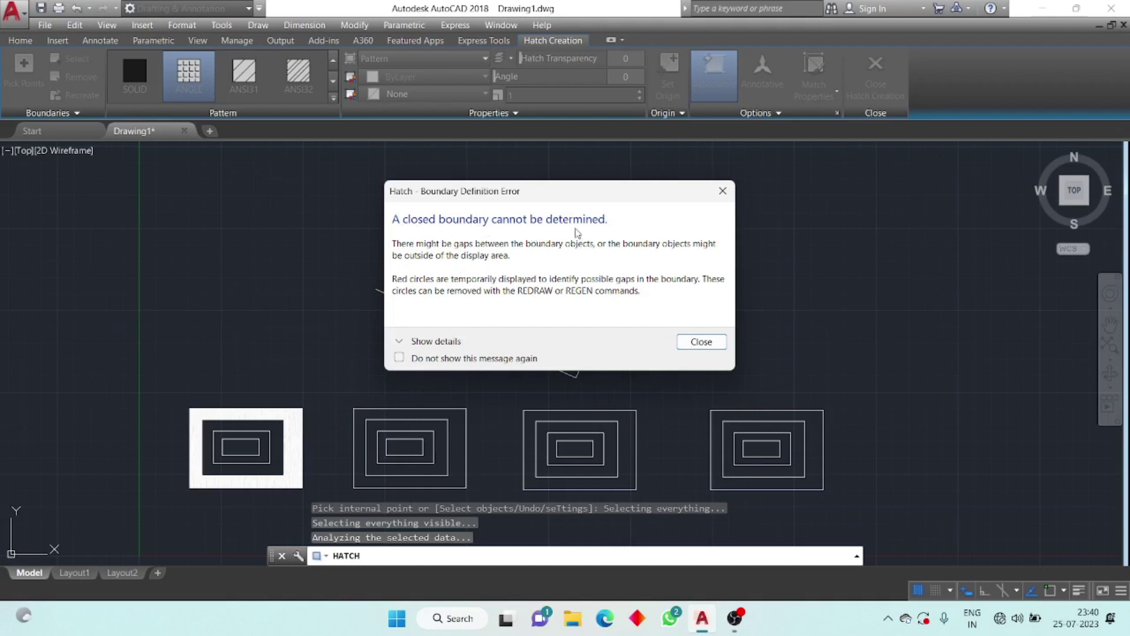
{"action": "key", "text": "Escape"}
{"action": "key", "text": "Escape"}
Stretch the open end of the shape's upper line to just beside the free end of the lower line, nearly closing the triangle.
{"action": "middle_click_drag", "start_coordinate": [454, 316], "coordinate": [537, 244]}
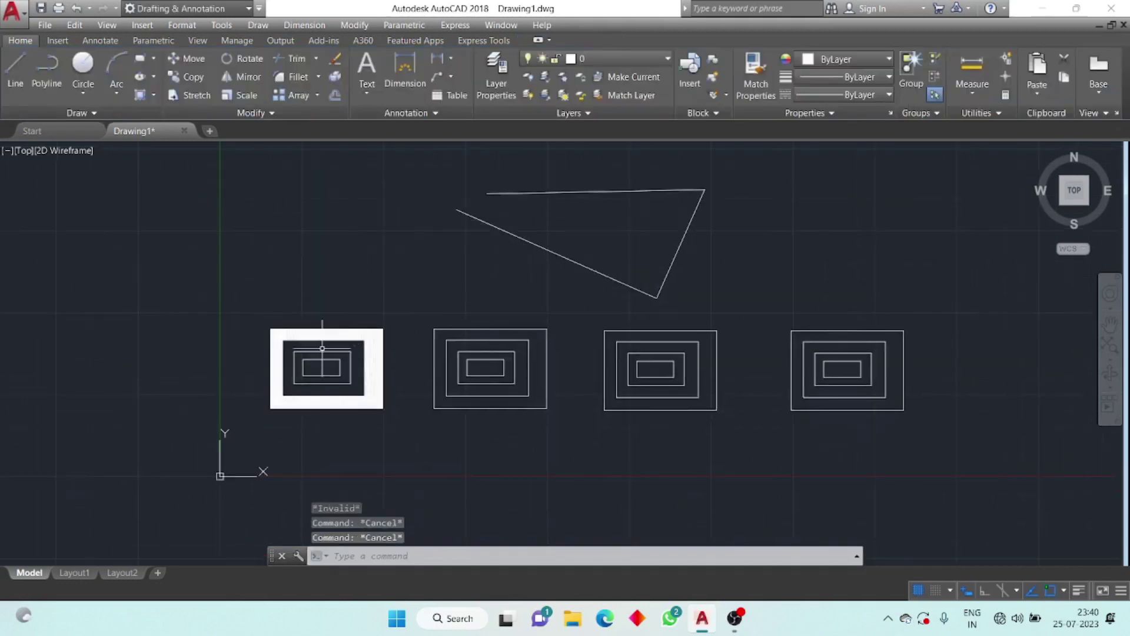
{"action": "scroll", "coordinate": [320, 348], "scroll_direction": "up", "scroll_amount": 5}
{"action": "middle_click_drag", "start_coordinate": [320, 348], "coordinate": [408, 292]}
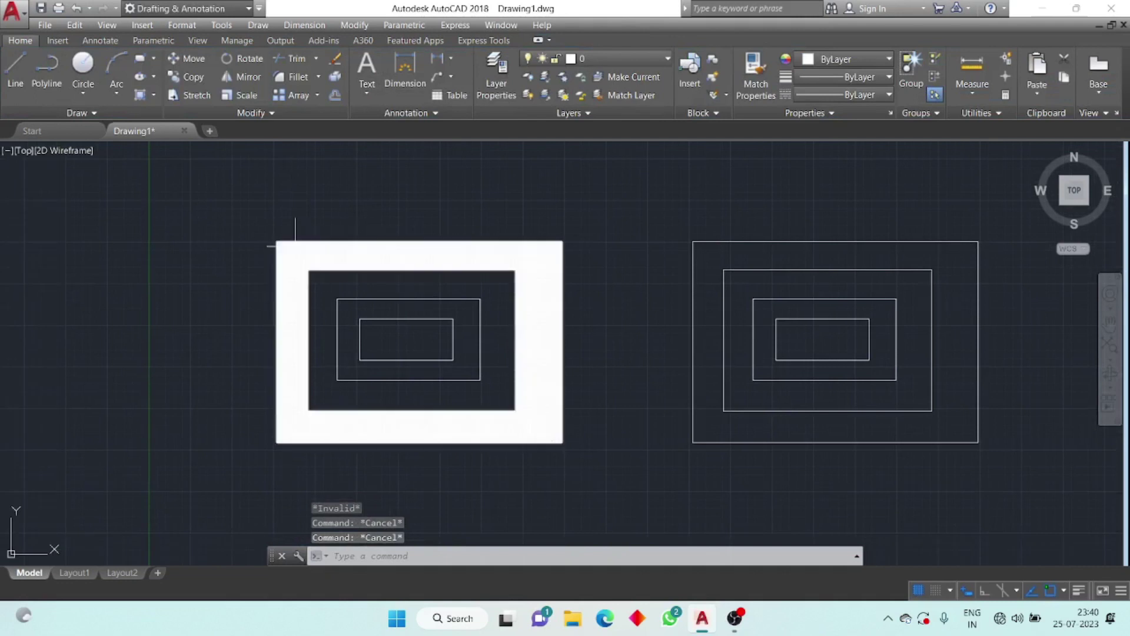
{"action": "scroll", "coordinate": [312, 305], "scroll_direction": "down", "scroll_amount": 3}
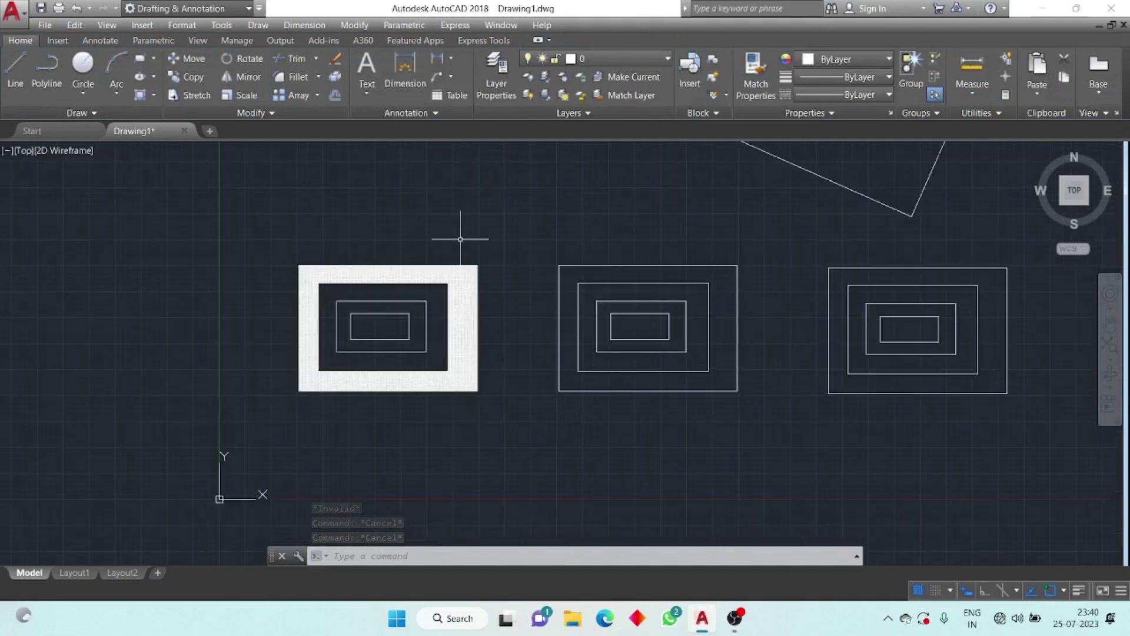
{"action": "middle_click_drag", "start_coordinate": [459, 239], "coordinate": [356, 404]}
{"action": "left_click", "coordinate": [544, 215]}
{"action": "scroll", "coordinate": [528, 222], "scroll_direction": "up", "scroll_amount": 6}
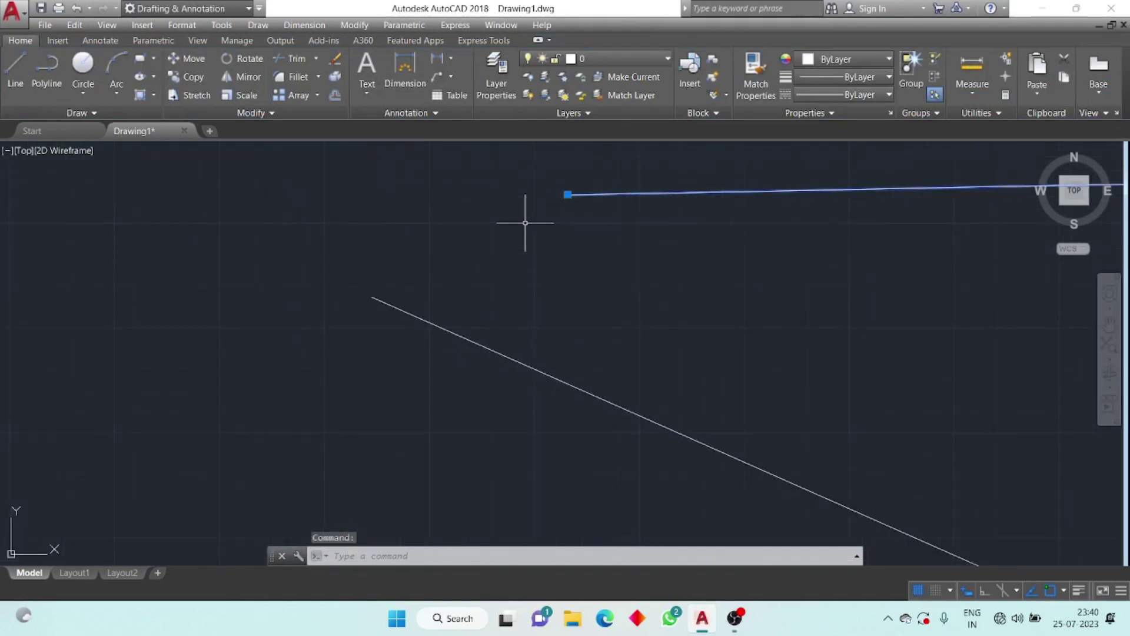
{"action": "left_click", "coordinate": [567, 193]}
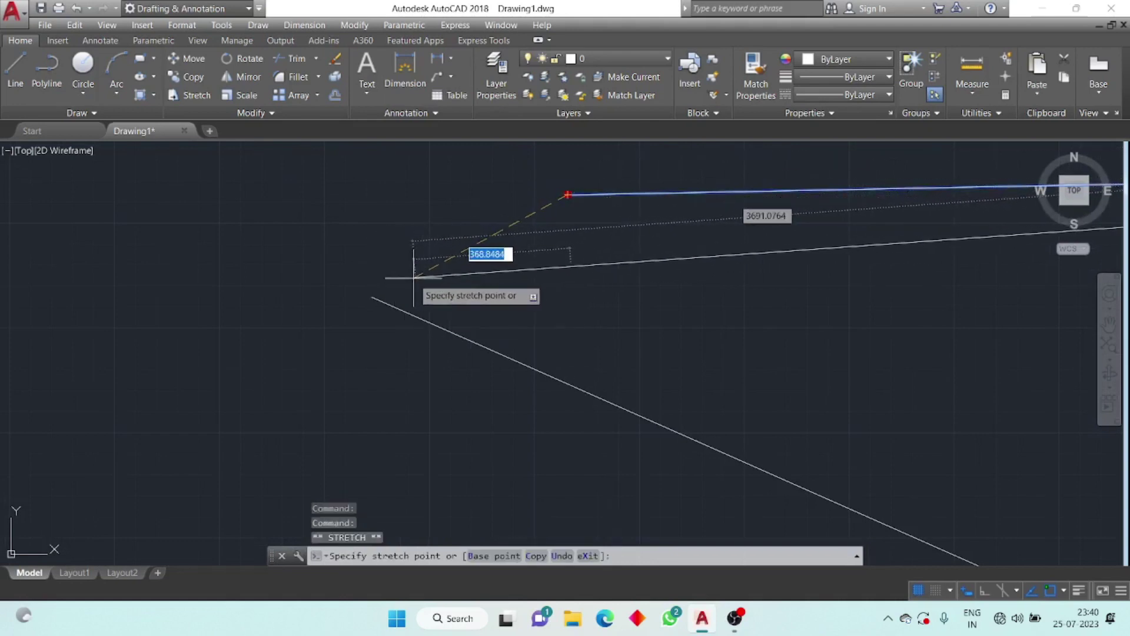
{"action": "left_click", "coordinate": [383, 289]}
{"action": "scroll", "coordinate": [346, 248], "scroll_direction": "down", "scroll_amount": 1}
{"action": "key", "text": "Escape"}
{"action": "scroll", "coordinate": [524, 279], "scroll_direction": "down", "scroll_amount": 2}
{"action": "scroll", "coordinate": [524, 279], "scroll_direction": "down", "scroll_amount": 1}
{"action": "middle_click_drag", "start_coordinate": [521, 276], "coordinate": [388, 281]}
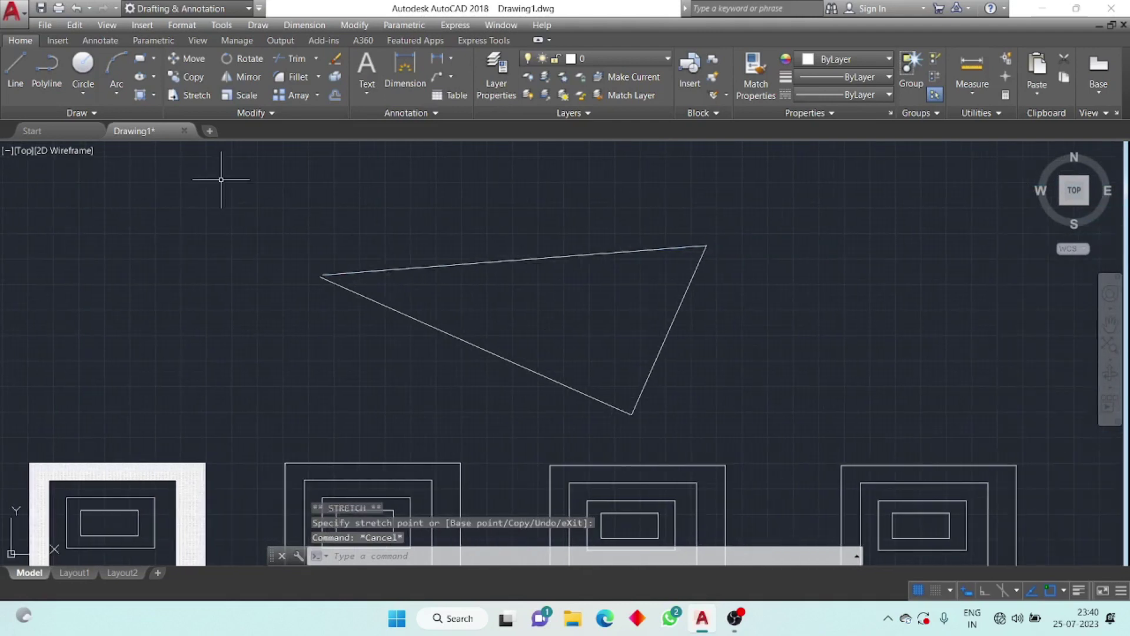
Try to hatch the inside of the nearly closed triangle with the ANGLE pattern.
{"action": "left_click", "coordinate": [140, 96]}
{"action": "left_click", "coordinate": [540, 315]}
{"action": "key", "text": "Return"}
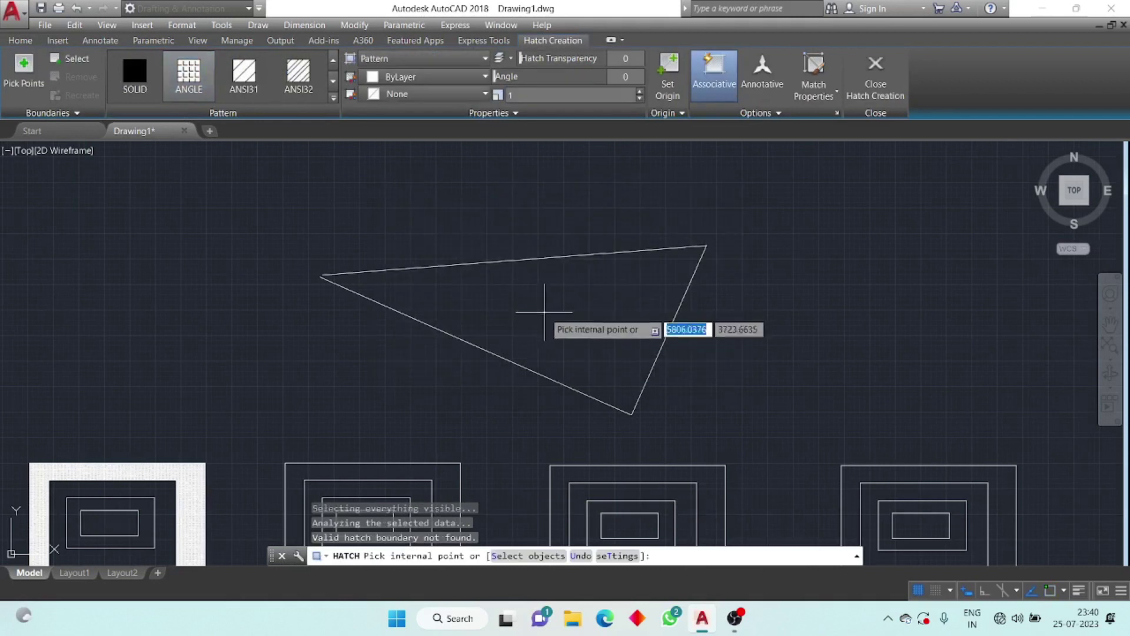
Fill the nearly closed triangle with the ANGLE hatch pattern, using a gap tolerance of 2760.
{"action": "left_click", "coordinate": [768, 113]}
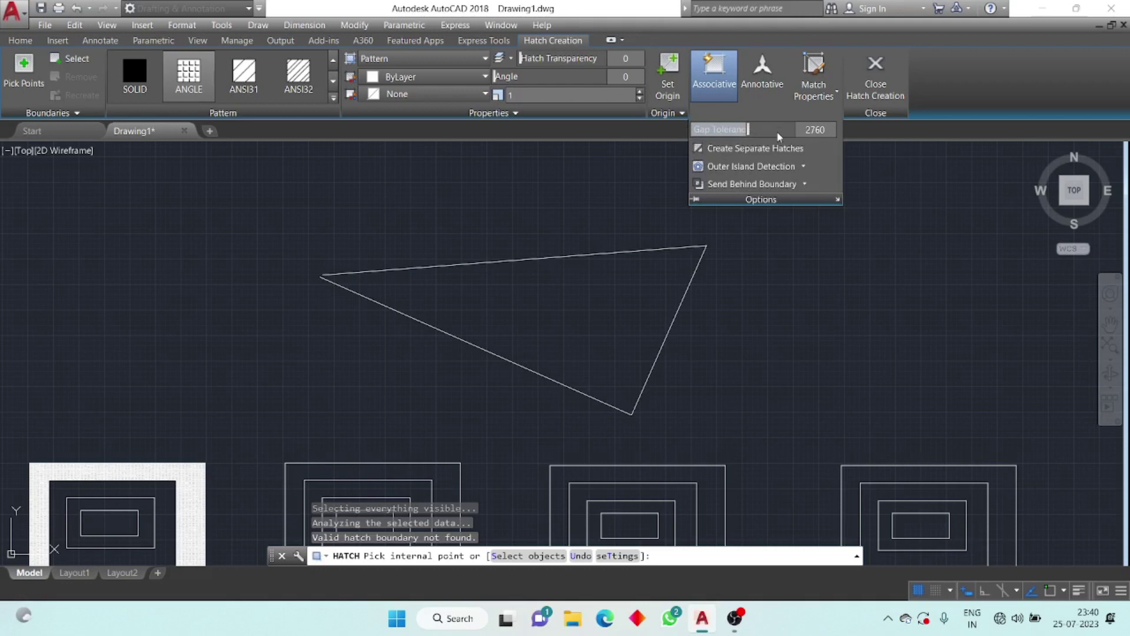
{"action": "left_click", "coordinate": [620, 323]}
{"action": "key", "text": "Return"}
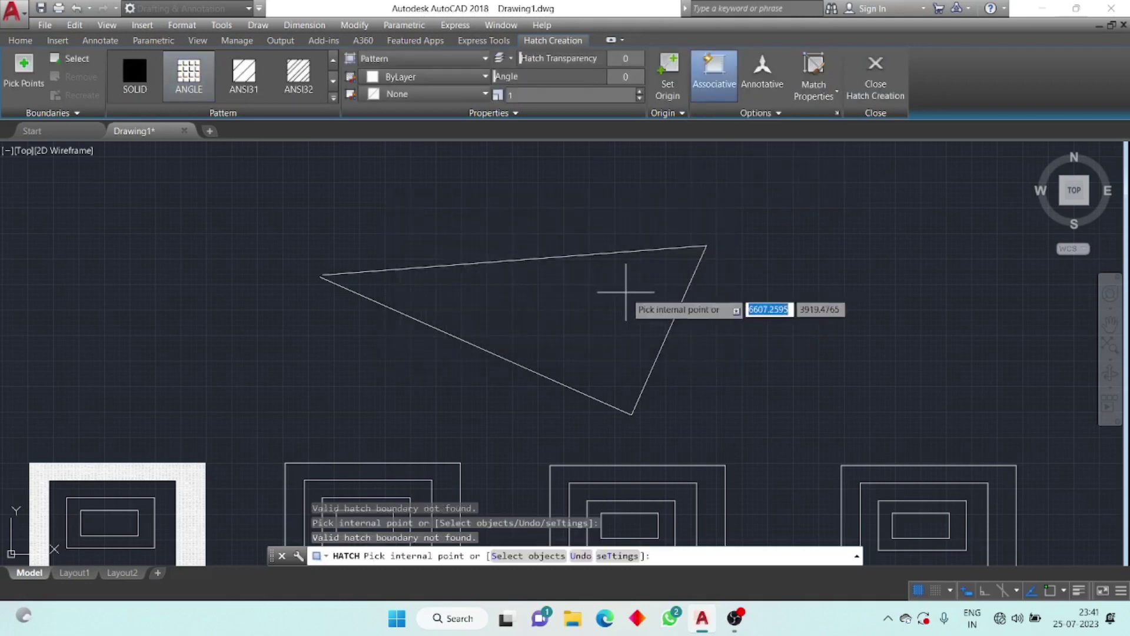
{"action": "left_click", "coordinate": [626, 291]}
{"action": "left_click", "coordinate": [695, 342]}
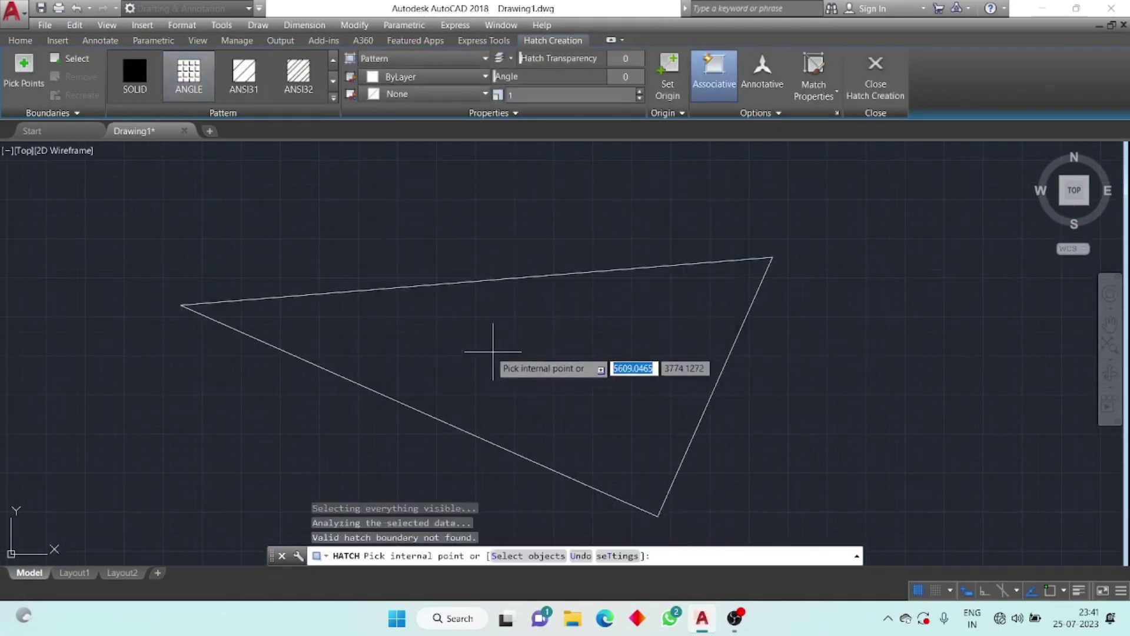
{"action": "left_click", "coordinate": [530, 361]}
{"action": "key", "text": "Escape"}
{"action": "key", "text": "Escape"}
{"action": "scroll", "coordinate": [642, 306], "scroll_direction": "down", "scroll_amount": 5}
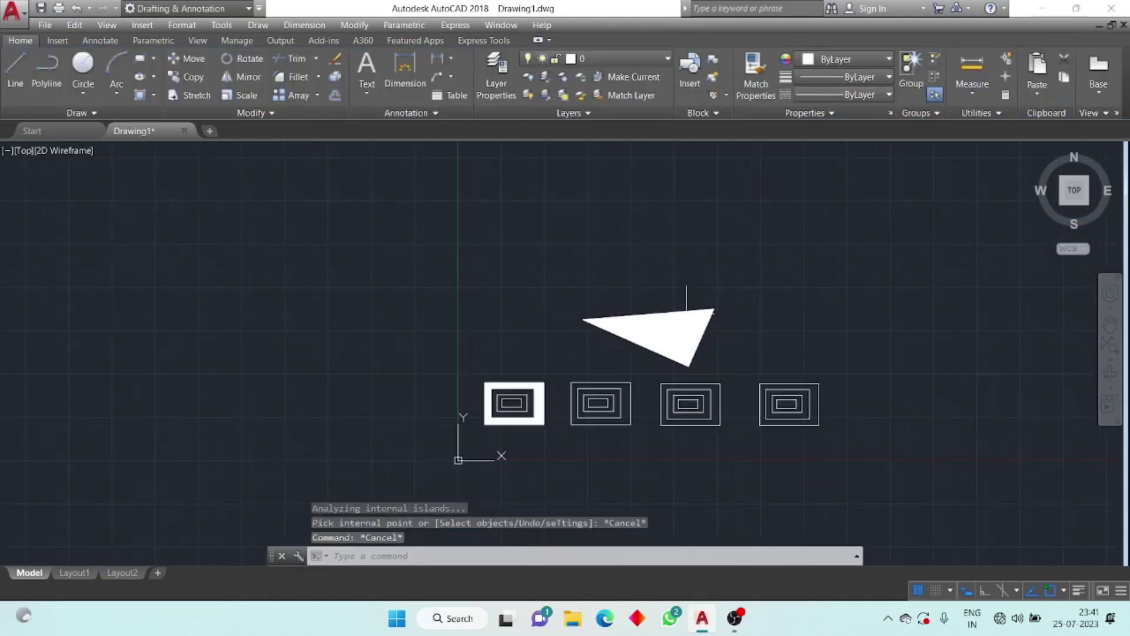
Examine the density of the hatch in the outer band of the first rectangle set.
{"action": "scroll", "coordinate": [555, 371], "scroll_direction": "up", "scroll_amount": 8}
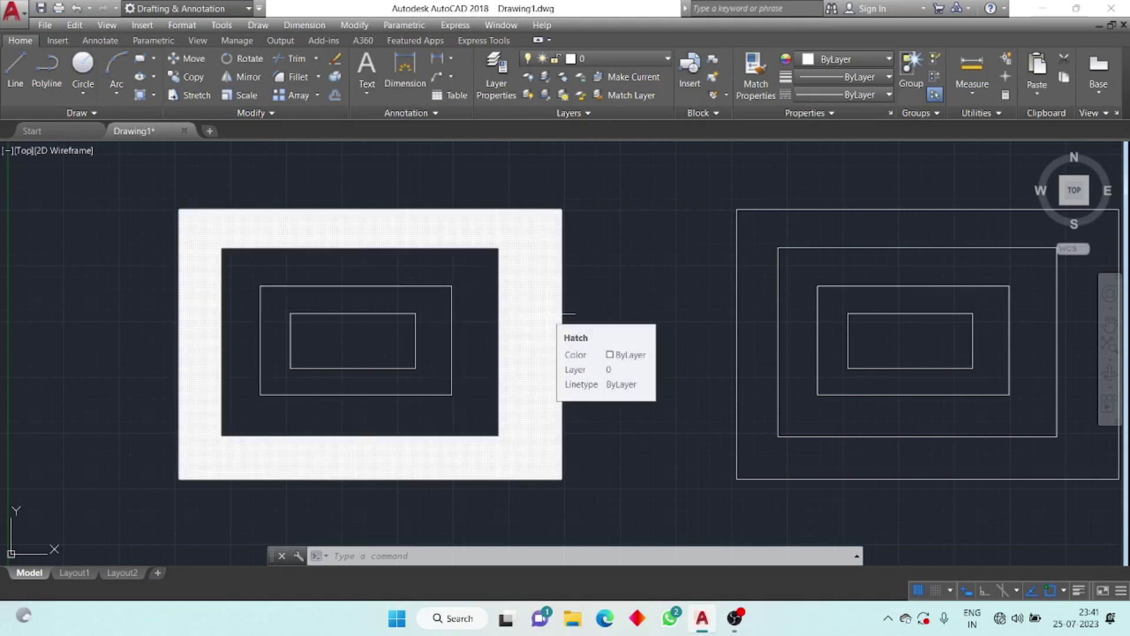
{"action": "scroll", "coordinate": [444, 232], "scroll_direction": "up", "scroll_amount": 6}
{"action": "scroll", "coordinate": [732, 234], "scroll_direction": "down", "scroll_amount": 4}
{"action": "scroll", "coordinate": [618, 237], "scroll_direction": "up", "scroll_amount": 5}
{"action": "scroll", "coordinate": [622, 237], "scroll_direction": "down", "scroll_amount": 5}
{"action": "scroll", "coordinate": [622, 237], "scroll_direction": "down", "scroll_amount": 2}
{"action": "middle_click_drag", "start_coordinate": [800, 271], "coordinate": [635, 242]}
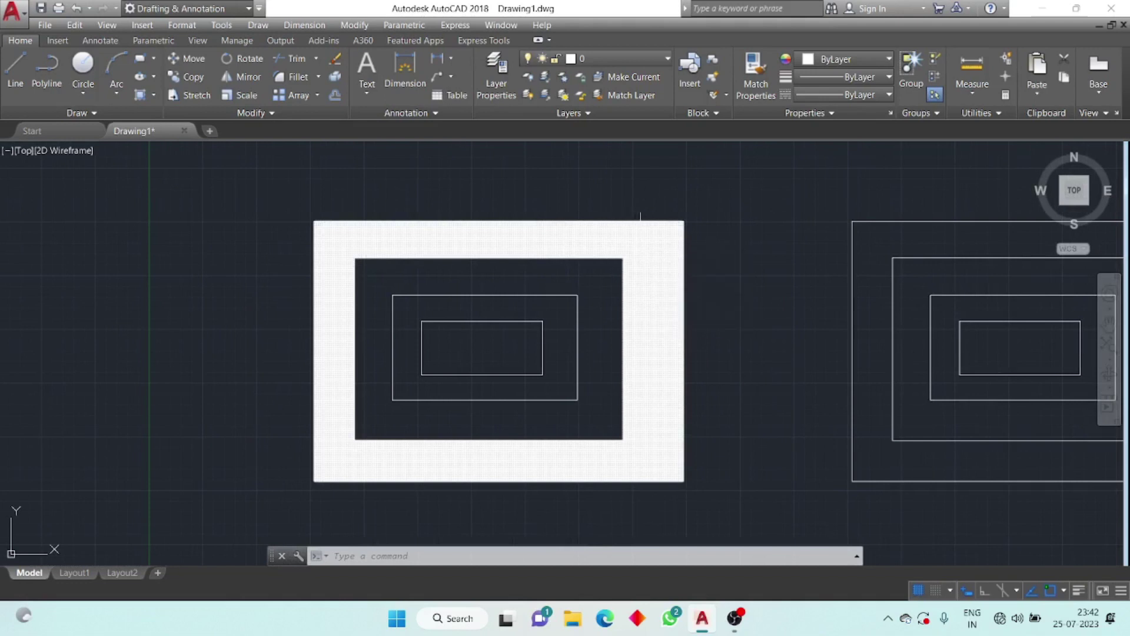
Set the scale of the hatch in the first rectangle set's outer band to 5.
{"action": "left_click", "coordinate": [641, 246]}
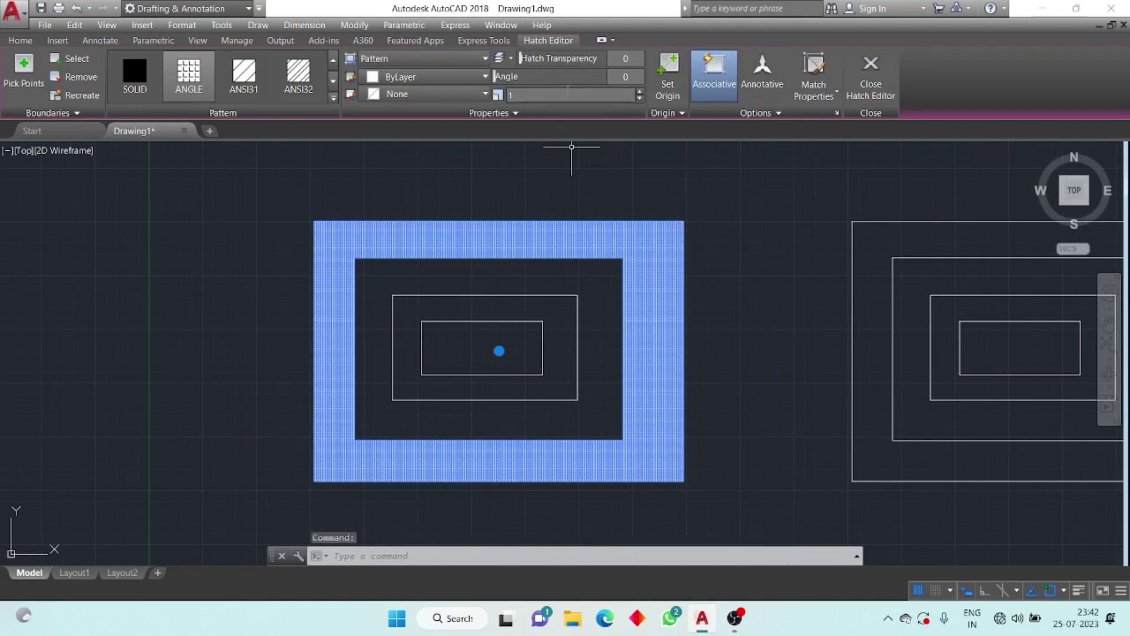
{"action": "left_click", "coordinate": [532, 94]}
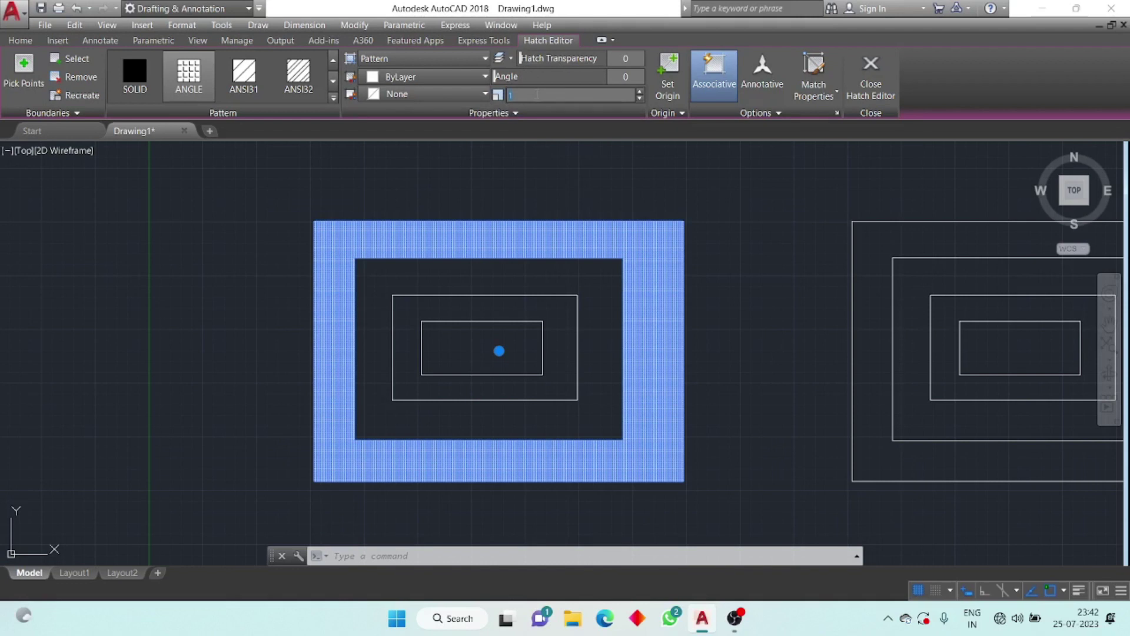
{"action": "type", "text": "5"}
{"action": "key", "text": "Return"}
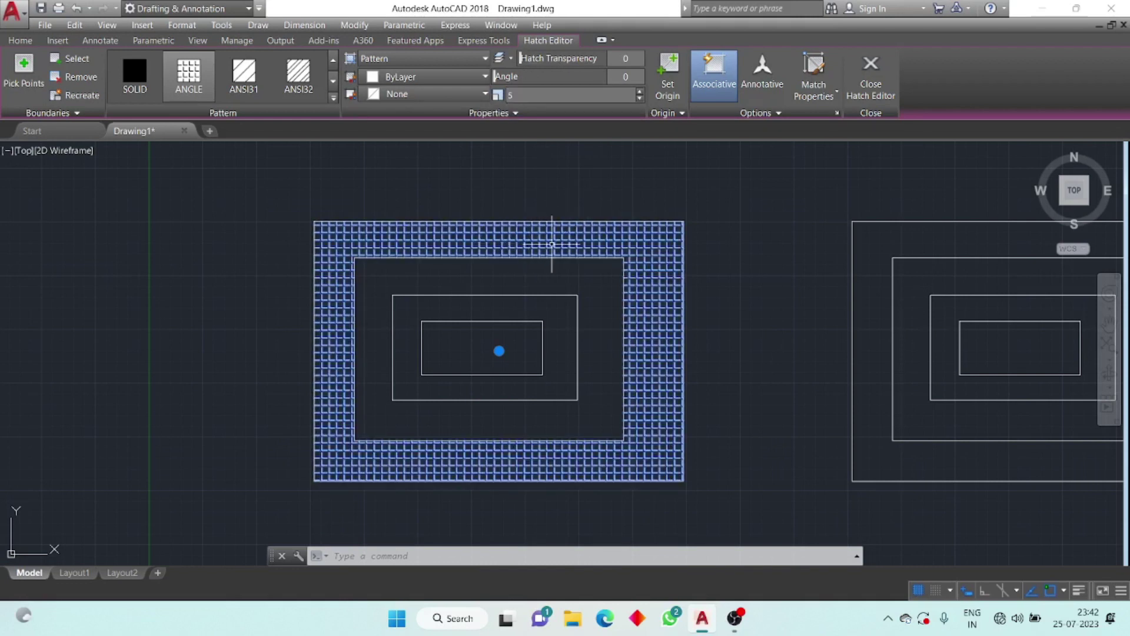
{"action": "key", "text": "Escape"}
{"action": "key", "text": "Escape"}
{"action": "scroll", "coordinate": [353, 253], "scroll_direction": "up", "scroll_amount": 2}
{"action": "scroll", "coordinate": [361, 235], "scroll_direction": "down", "scroll_amount": 2}
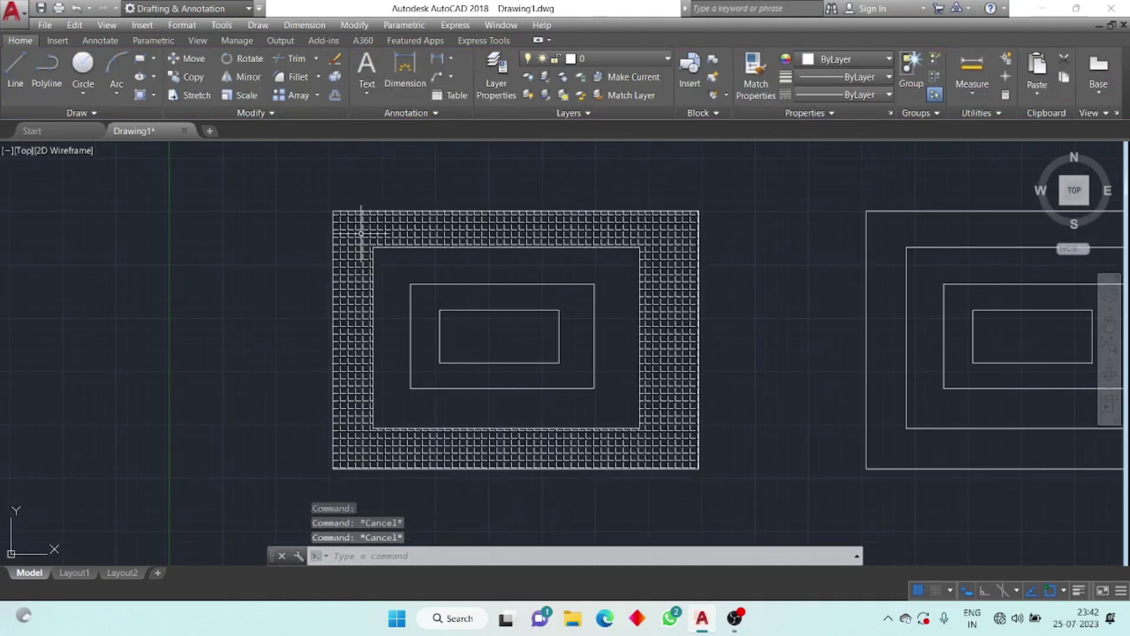
Try the ANSI31 and ANSI32 patterns on the outer band's hatch and settle on ANSI35.
{"action": "left_click", "coordinate": [360, 234]}
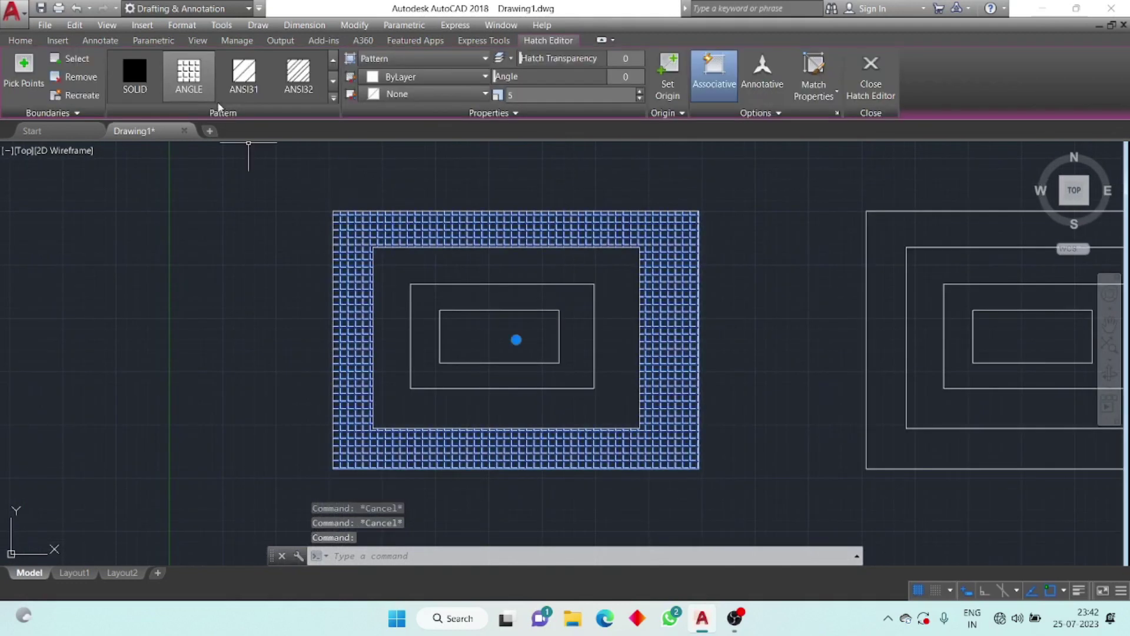
{"action": "left_click", "coordinate": [334, 101]}
{"action": "left_click", "coordinate": [245, 78]}
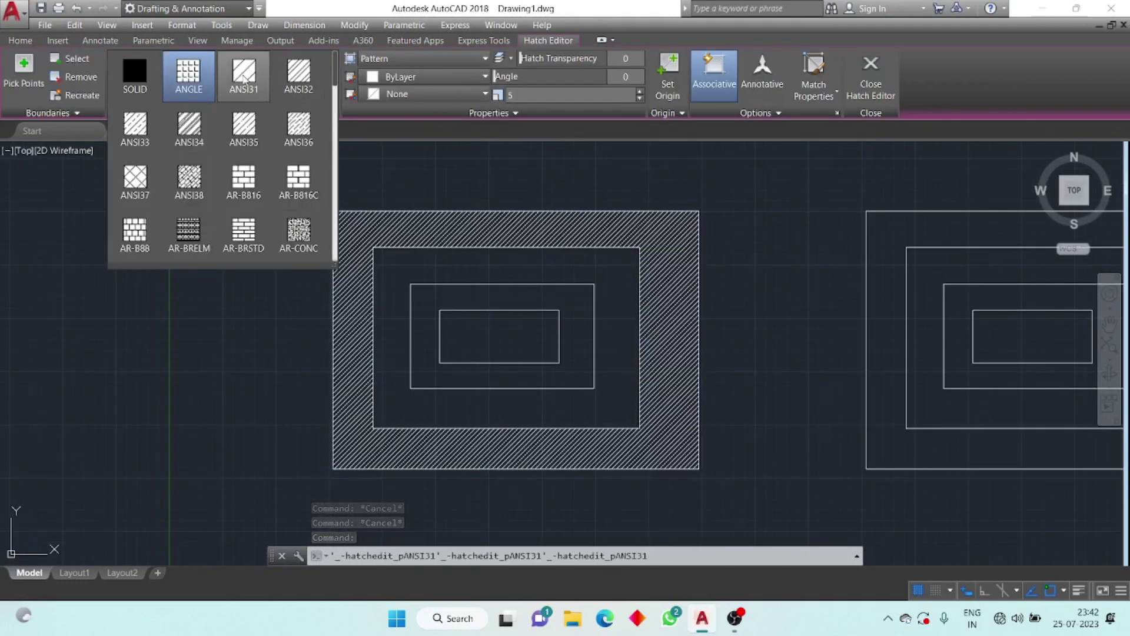
{"action": "left_click", "coordinate": [298, 73]}
{"action": "left_click", "coordinate": [334, 101]}
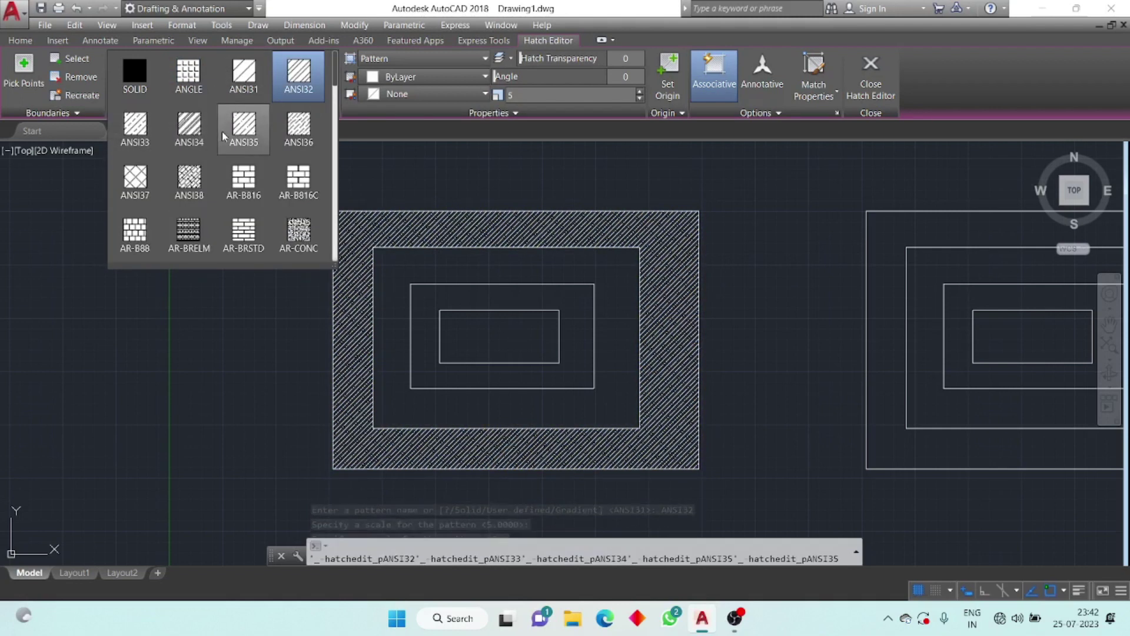
{"action": "left_click", "coordinate": [249, 129]}
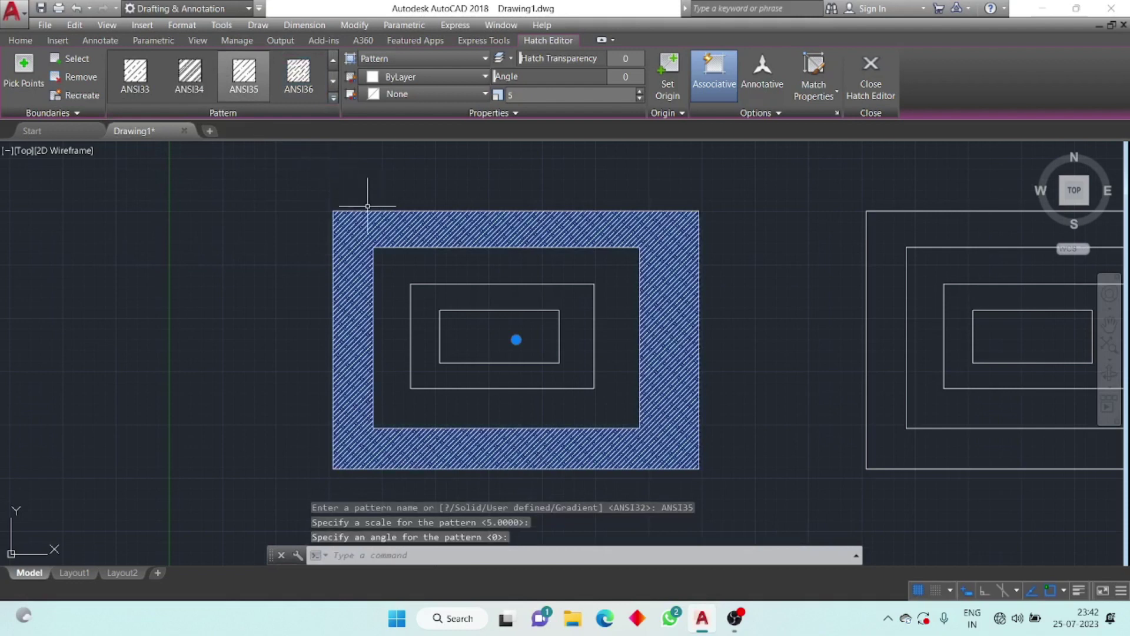
Set the angle of the outer band's ANSI35 hatch to 45 degrees.
{"action": "scroll", "coordinate": [378, 229], "scroll_direction": "up", "scroll_amount": 5}
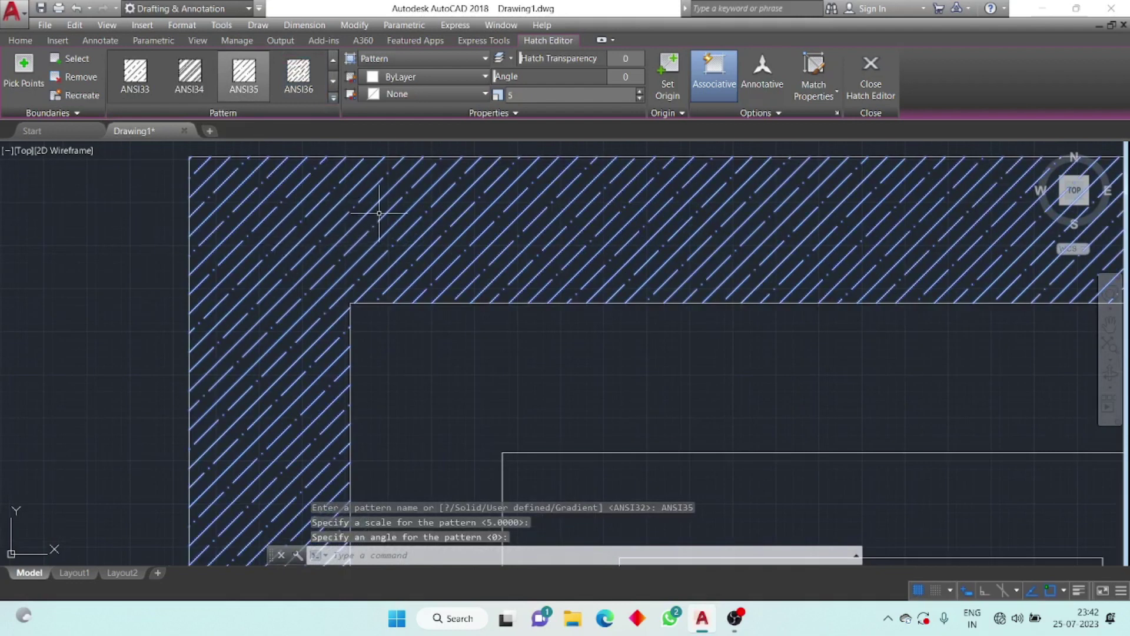
{"action": "left_click_drag", "start_coordinate": [496, 77], "coordinate": [521, 76]}
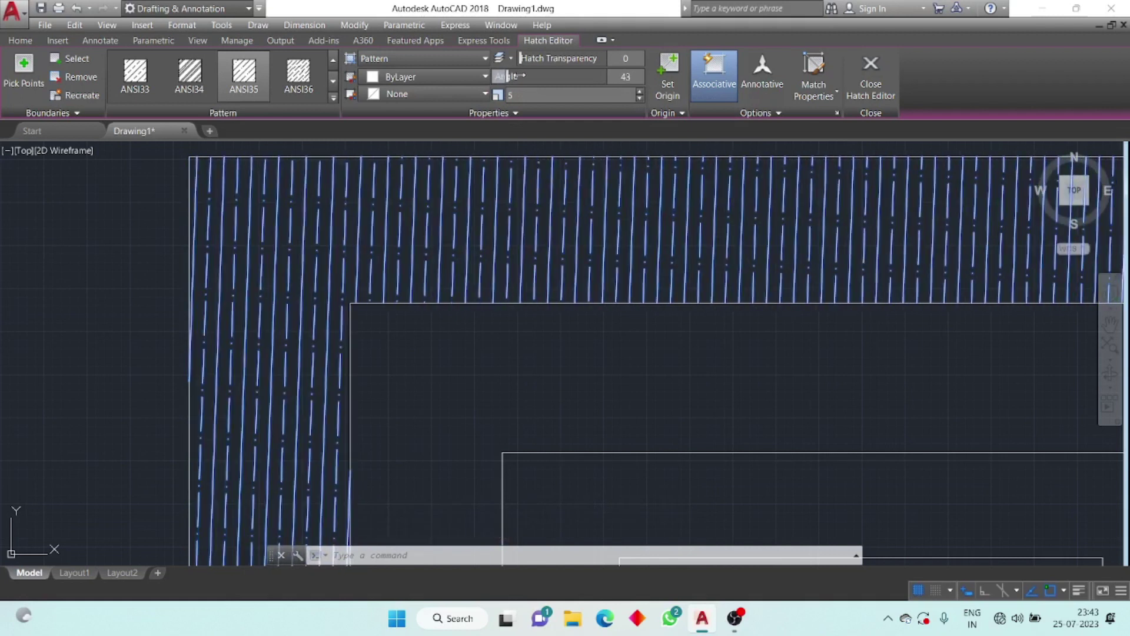
{"action": "left_click", "coordinate": [635, 75]}
{"action": "type", "text": "45"}
{"action": "key", "text": "Return"}
{"action": "scroll", "coordinate": [312, 277], "scroll_direction": "down", "scroll_amount": 6}
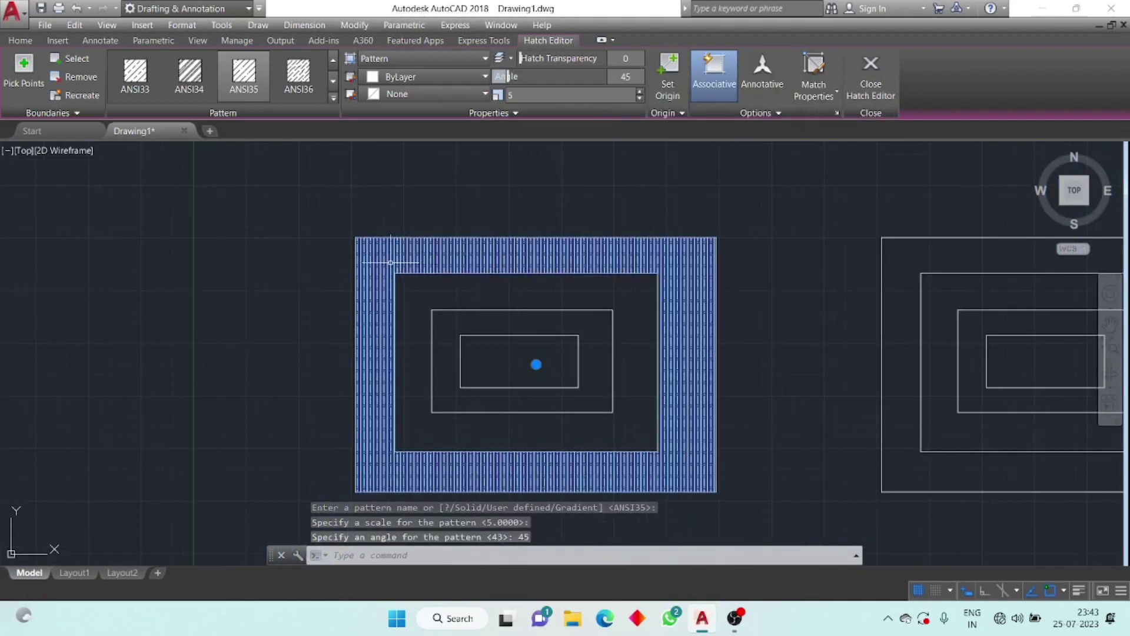
{"action": "scroll", "coordinate": [312, 278], "scroll_direction": "up", "scroll_amount": 5}
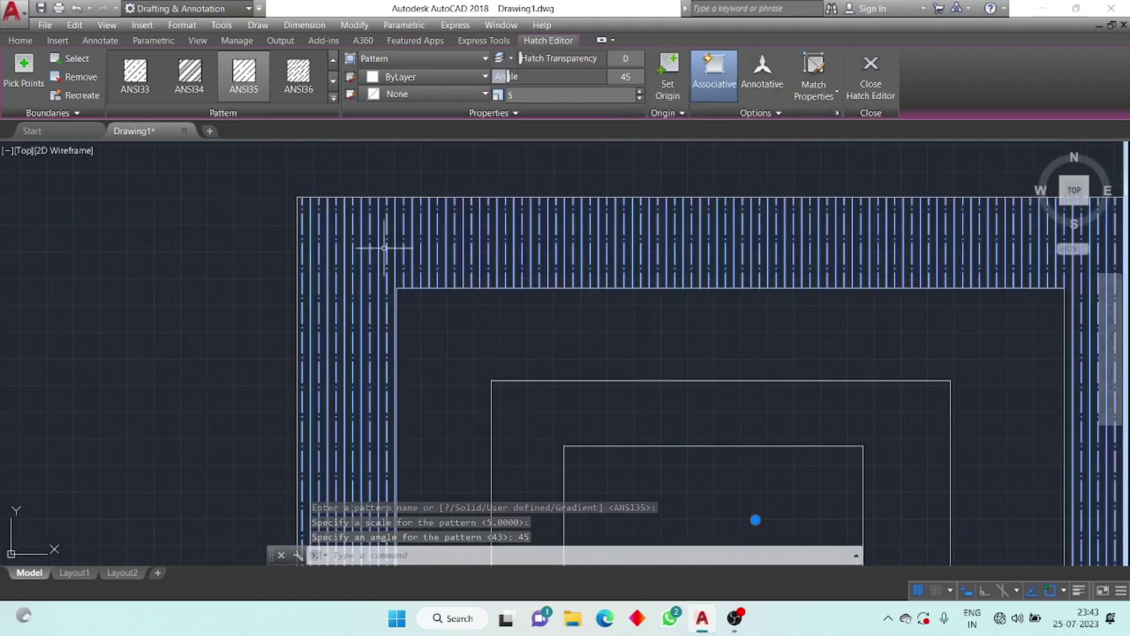
Set the angle of the ANSI35 hatch in the first rectangle set's outer band to 66 degrees.
{"action": "scroll", "coordinate": [416, 220], "scroll_direction": "down", "scroll_amount": 4}
{"action": "scroll", "coordinate": [512, 189], "scroll_direction": "down", "scroll_amount": 4}
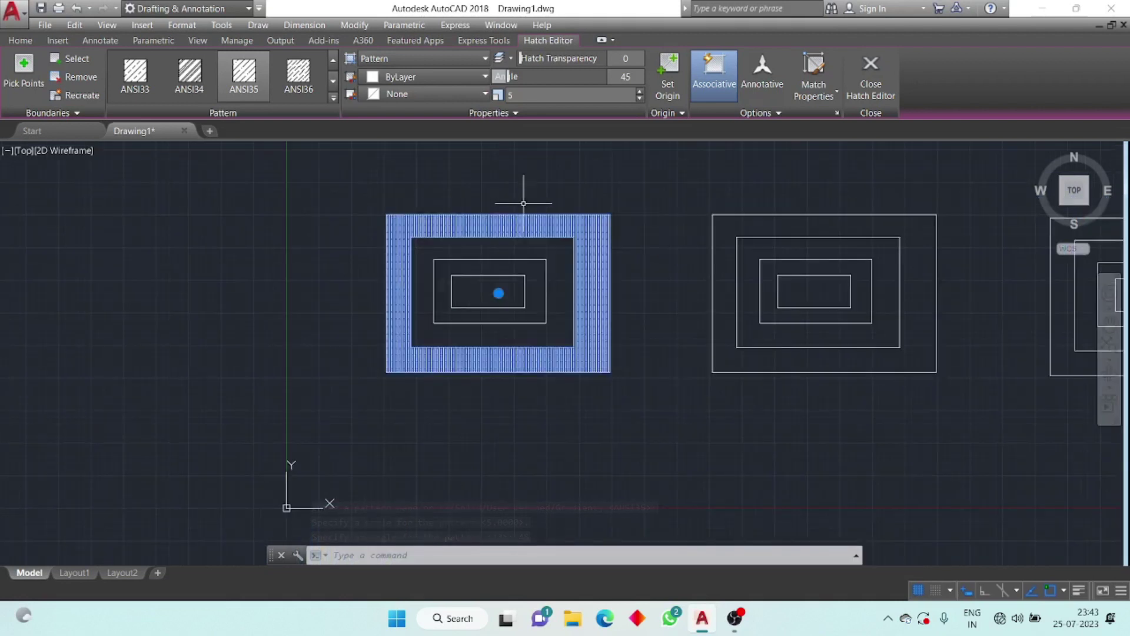
{"action": "scroll", "coordinate": [523, 196], "scroll_direction": "up", "scroll_amount": 8}
{"action": "key", "text": "Escape"}
{"action": "scroll", "coordinate": [312, 188], "scroll_direction": "down", "scroll_amount": 7}
{"action": "scroll", "coordinate": [308, 225], "scroll_direction": "up", "scroll_amount": 3}
{"action": "middle_click_drag", "start_coordinate": [307, 225], "coordinate": [247, 220]}
{"action": "left_click", "coordinate": [246, 220]}
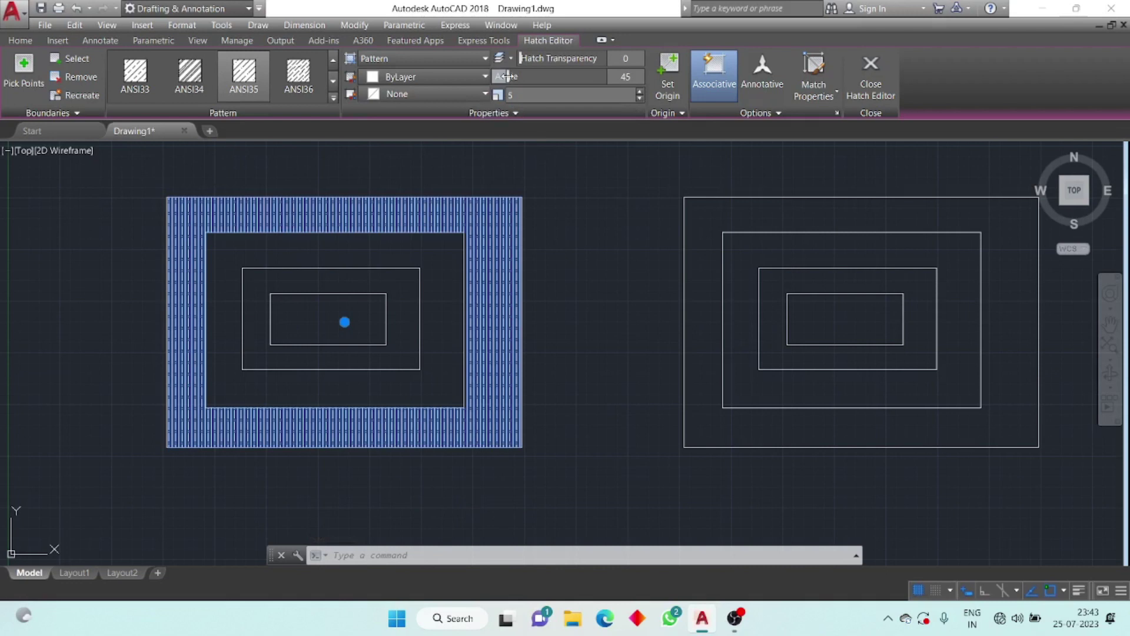
{"action": "mouse_move", "coordinate": [525, 74]}
{"action": "left_mouse_down"}
{"action": "mouse_move", "coordinate": [512, 77]}
{"action": "mouse_move", "coordinate": [539, 83]}
{"action": "left_mouse_up"}
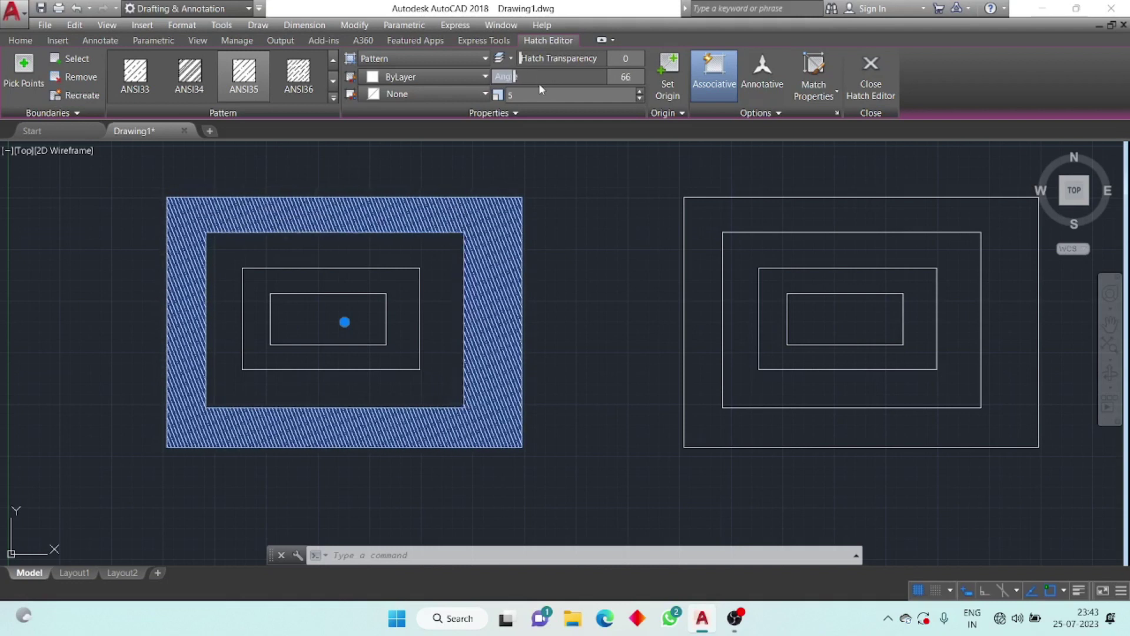
Move the first set's hatch origin to the outer rectangle's upper-left corner and readjust the hatch angle.
{"action": "left_click", "coordinate": [676, 100]}
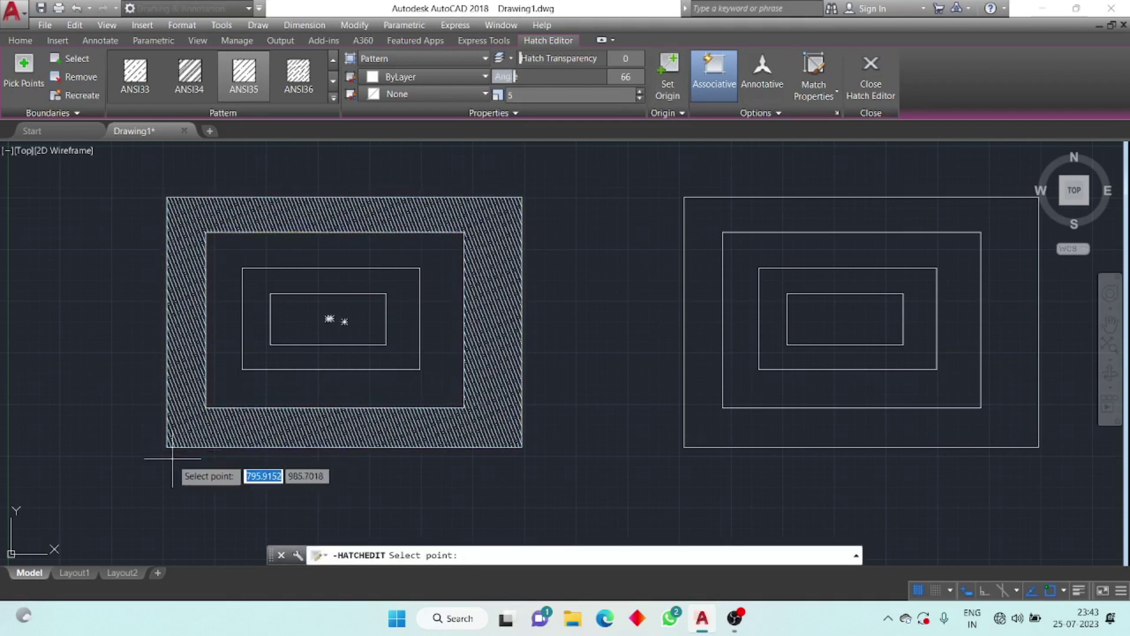
{"action": "scroll", "coordinate": [168, 194], "scroll_direction": "up", "scroll_amount": 6}
{"action": "left_click", "coordinate": [164, 207]}
{"action": "scroll", "coordinate": [253, 281], "scroll_direction": "down", "scroll_amount": 4}
{"action": "key", "text": "Return"}
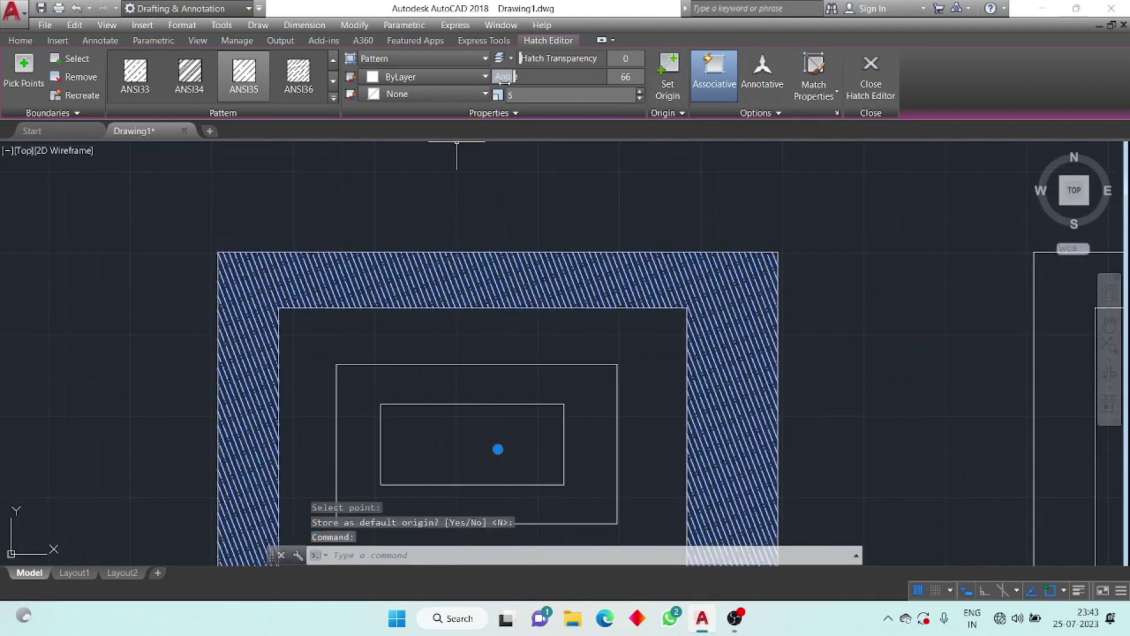
{"action": "mouse_move", "coordinate": [515, 77]}
{"action": "left_mouse_down"}
{"action": "mouse_move", "coordinate": [541, 84]}
{"action": "mouse_move", "coordinate": [513, 93]}
{"action": "left_mouse_up"}
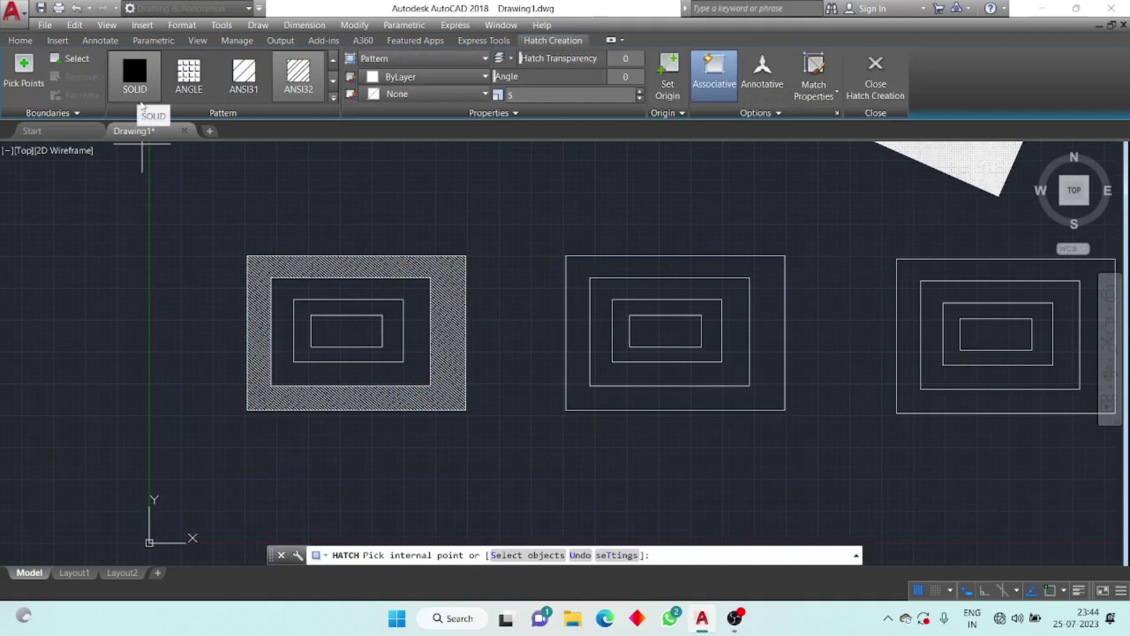
Hatch the whole second rectangle set with ANSI32 at scale 5, selecting its outermost rectangle as the boundary object.
{"action": "left_click", "coordinate": [69, 59]}
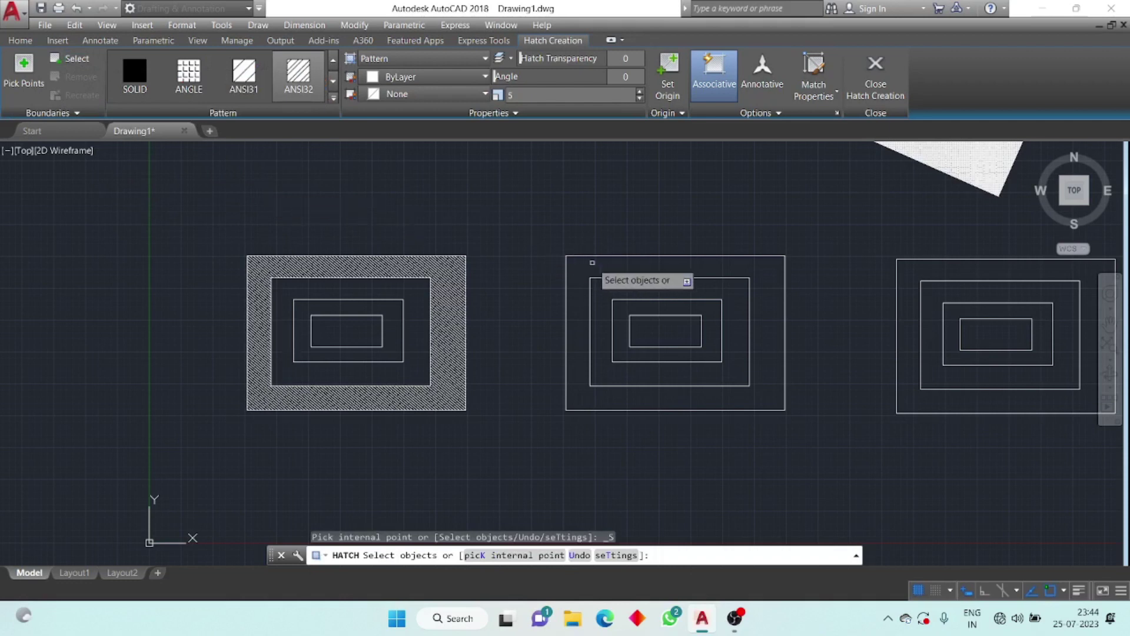
{"action": "left_click", "coordinate": [566, 290]}
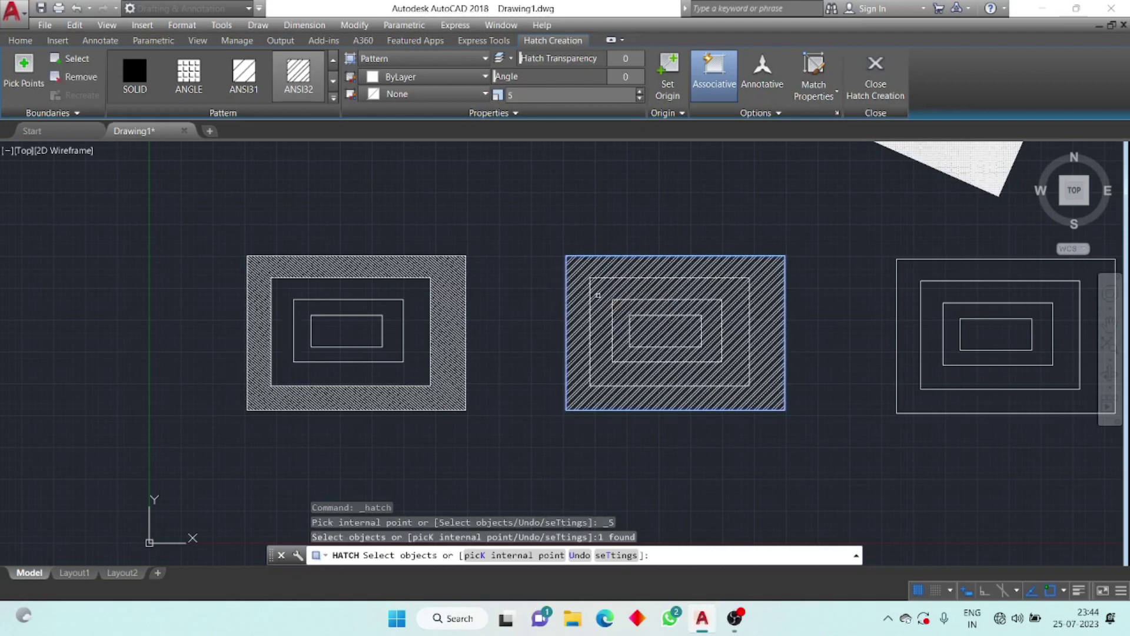
{"action": "key", "text": "Escape"}
{"action": "middle_click_drag", "start_coordinate": [588, 268], "coordinate": [425, 258]}
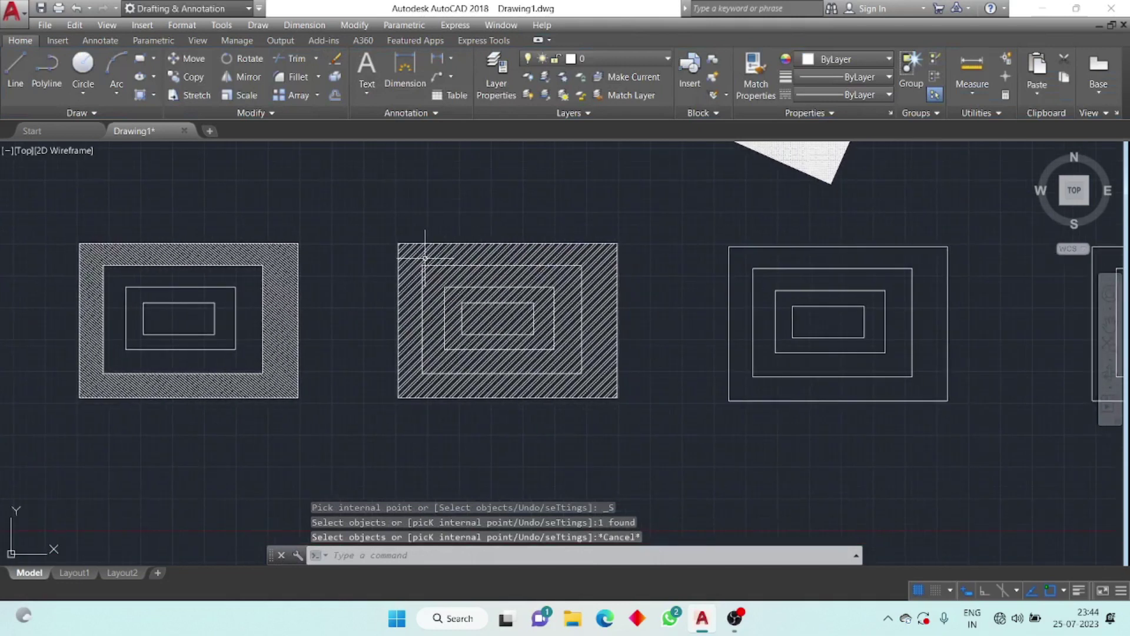
Hatch the outer band of the third rectangle set with ANSI31 at scale 5, picking an internal point.
{"action": "left_click", "coordinate": [144, 95]}
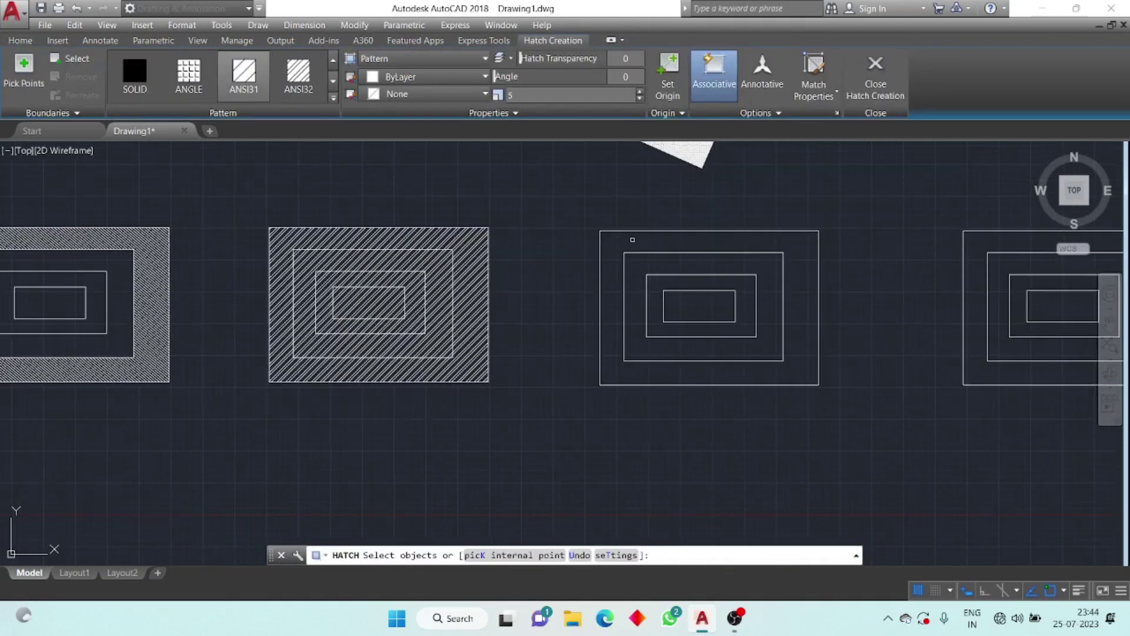
{"action": "left_click", "coordinate": [633, 240]}
{"action": "left_click", "coordinate": [615, 246]}
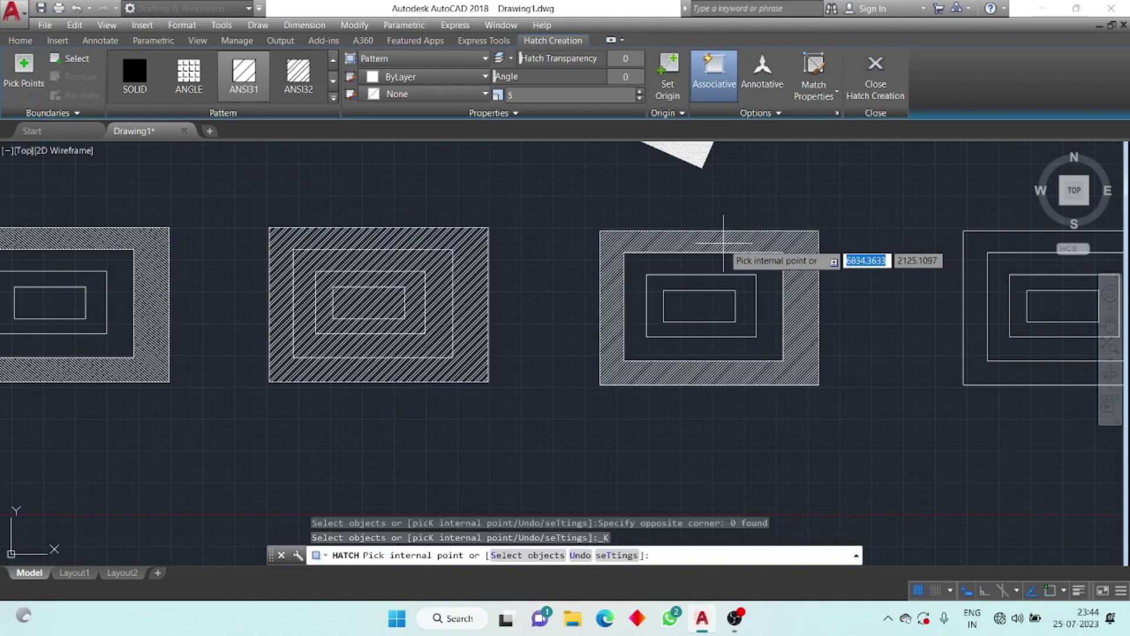
{"action": "left_click", "coordinate": [723, 242]}
{"action": "mouse_move", "coordinate": [673, 225]}
{"action": "middle_mouse_down"}
{"action": "mouse_move", "coordinate": [609, 235]}
{"action": "mouse_move", "coordinate": [566, 258]}
{"action": "middle_mouse_up"}
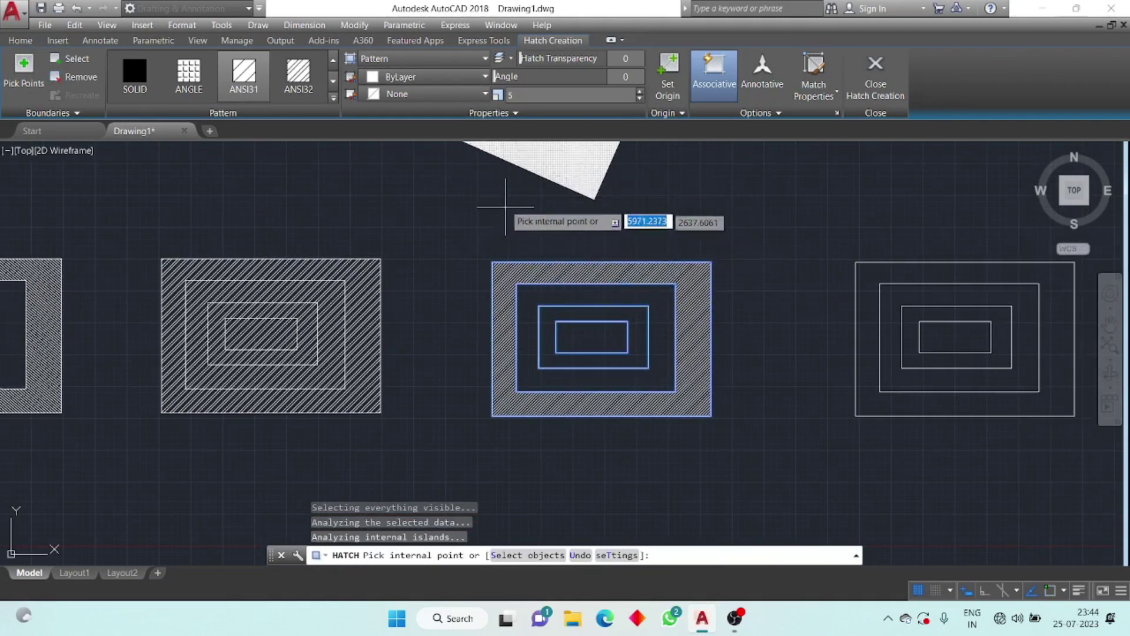
{"action": "key", "text": "Escape"}
{"action": "key", "text": "Escape"}
{"action": "scroll", "coordinate": [525, 270], "scroll_direction": "up", "scroll_amount": 4}
{"action": "scroll", "coordinate": [525, 270], "scroll_direction": "down", "scroll_amount": 4}
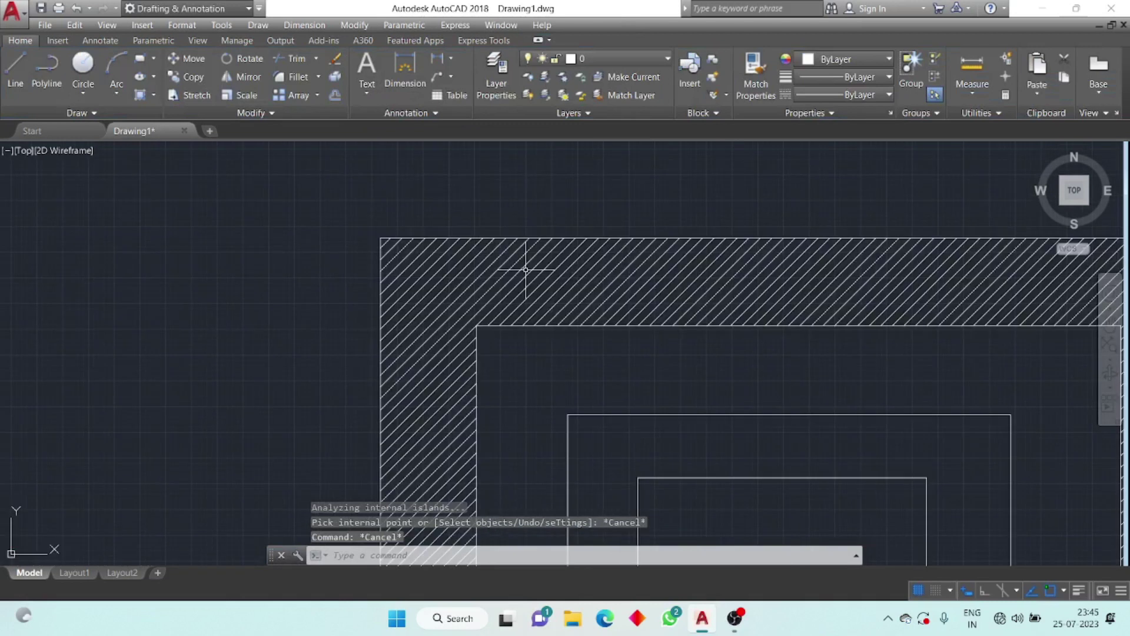
{"action": "left_click", "coordinate": [512, 274]}
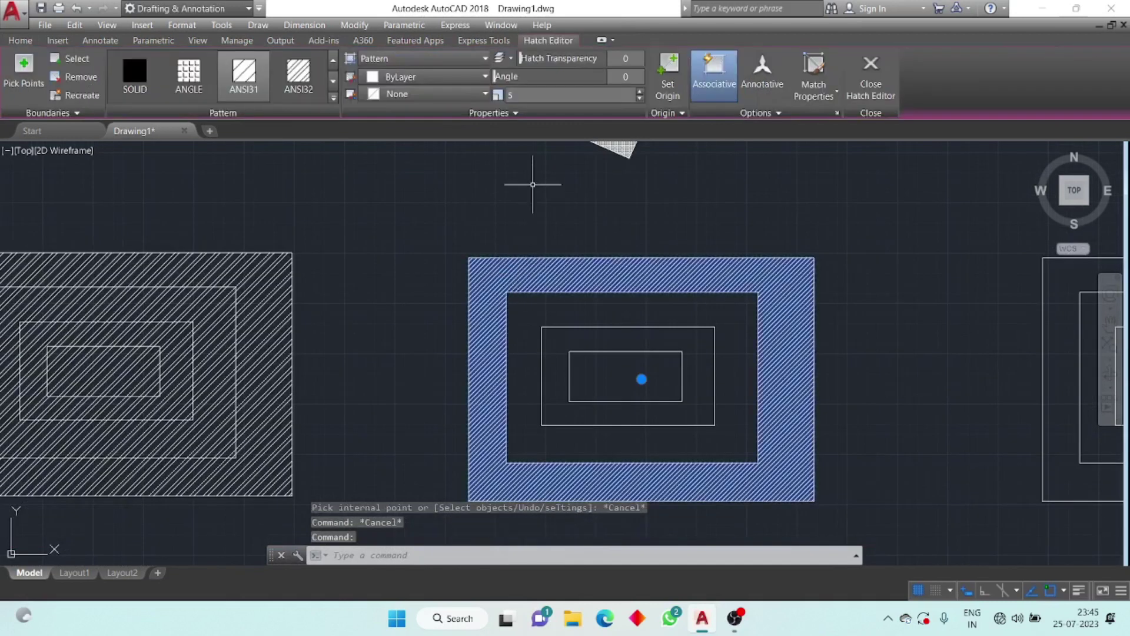
{"action": "left_click", "coordinate": [21, 40]}
{"action": "left_click", "coordinate": [663, 58]}
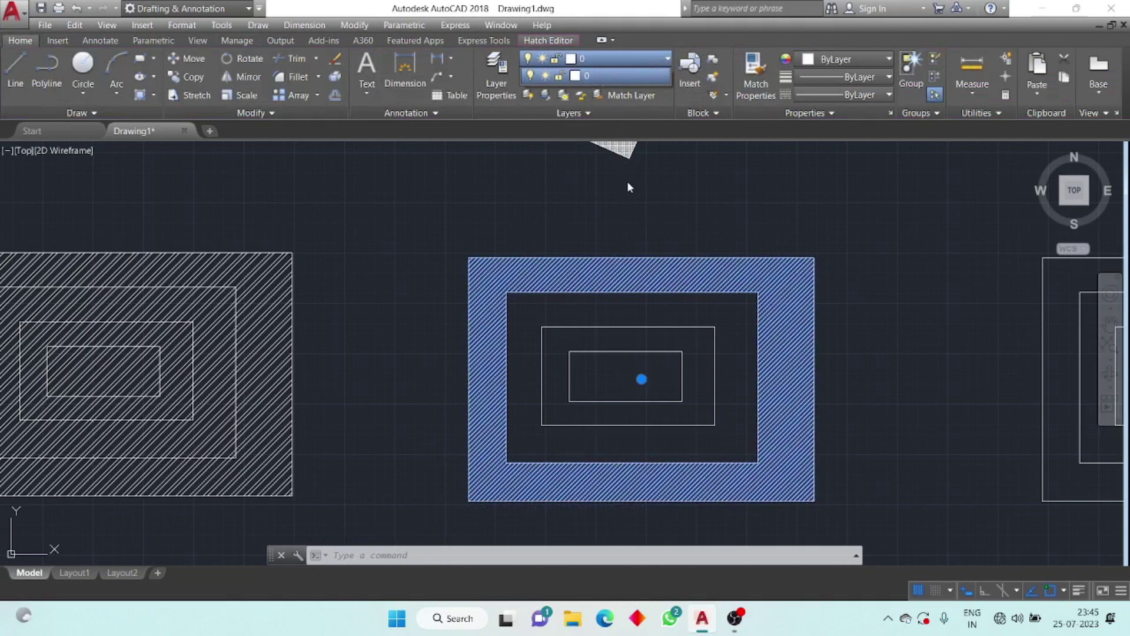
{"action": "key", "text": "Escape"}
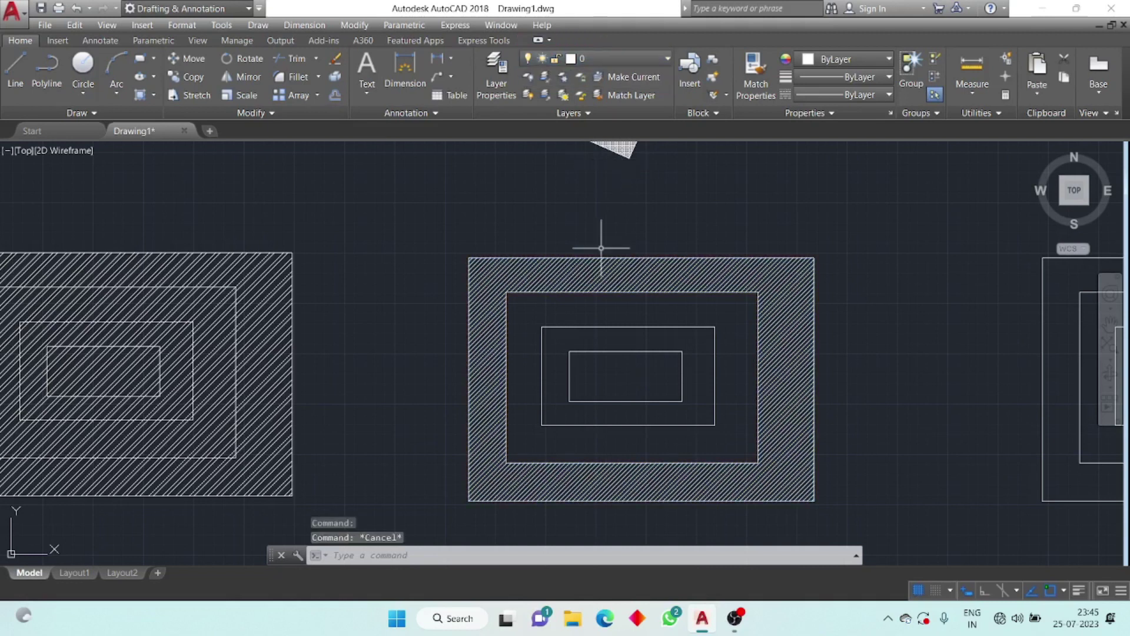
Change the colour of the third rectangle set's hatch to yellow (244,238,81).
{"action": "left_click", "coordinate": [581, 263]}
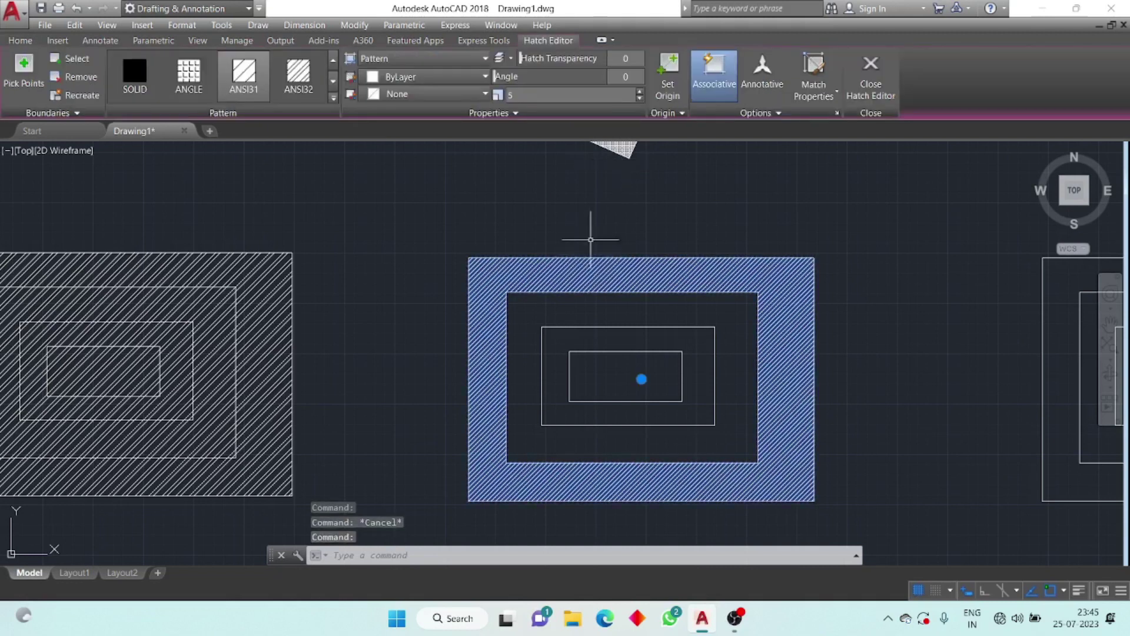
{"action": "left_click", "coordinate": [754, 112]}
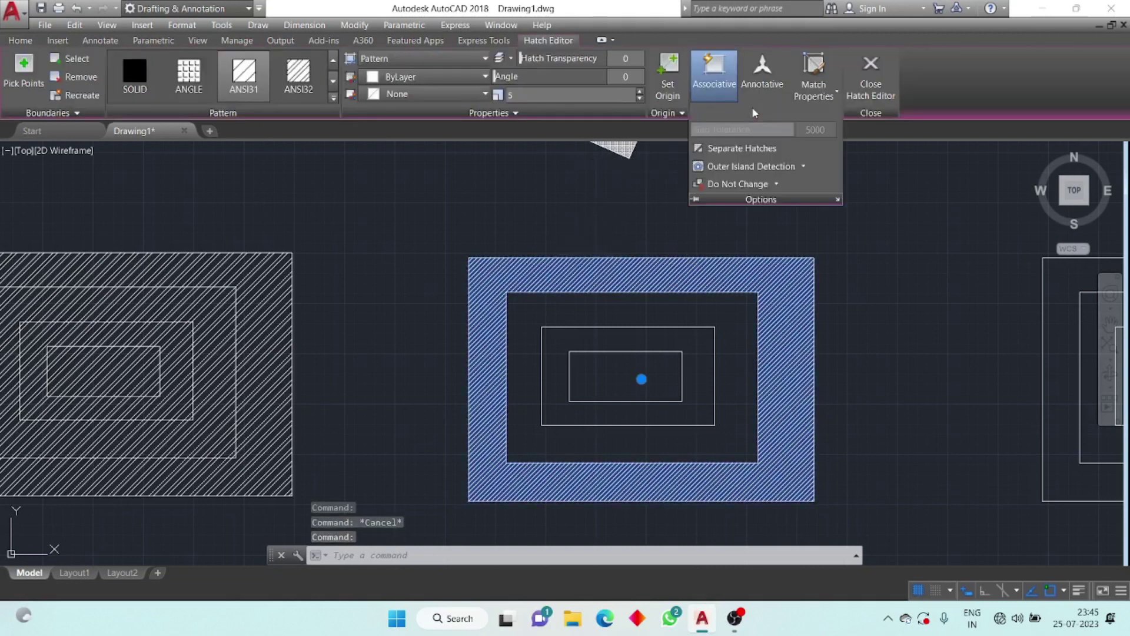
{"action": "left_click", "coordinate": [493, 113]}
{"action": "left_click", "coordinate": [445, 148]}
{"action": "left_click", "coordinate": [426, 77]}
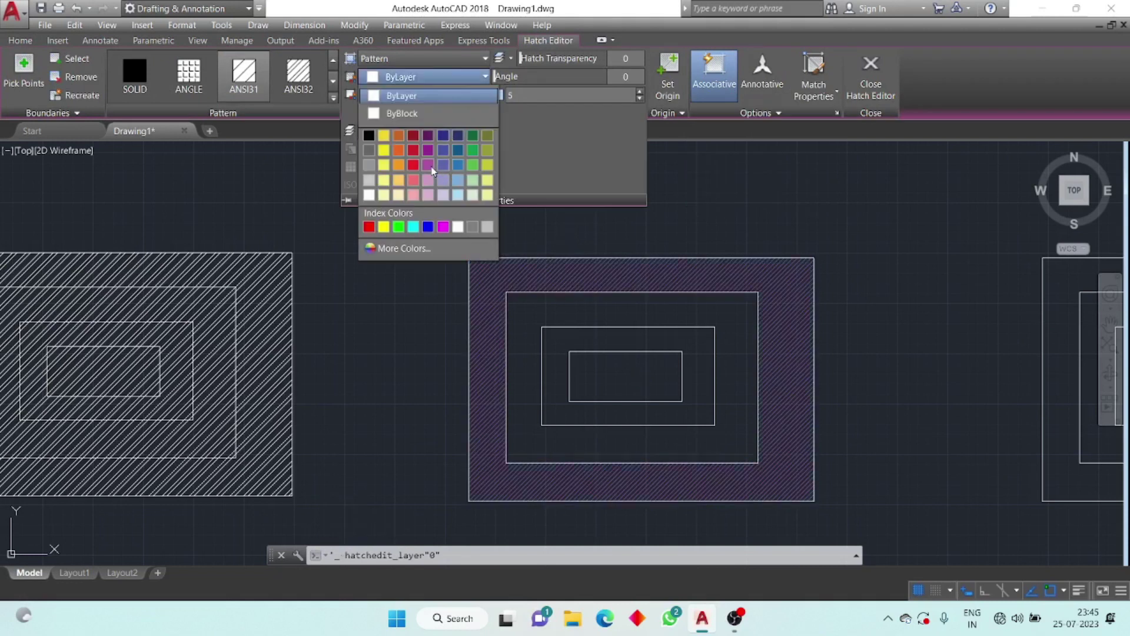
{"action": "left_click", "coordinate": [383, 169]}
{"action": "key", "text": "Escape"}
{"action": "key", "text": "Escape"}
{"action": "scroll", "coordinate": [610, 257], "scroll_direction": "up", "scroll_amount": 5}
{"action": "scroll", "coordinate": [494, 227], "scroll_direction": "down", "scroll_amount": 5}
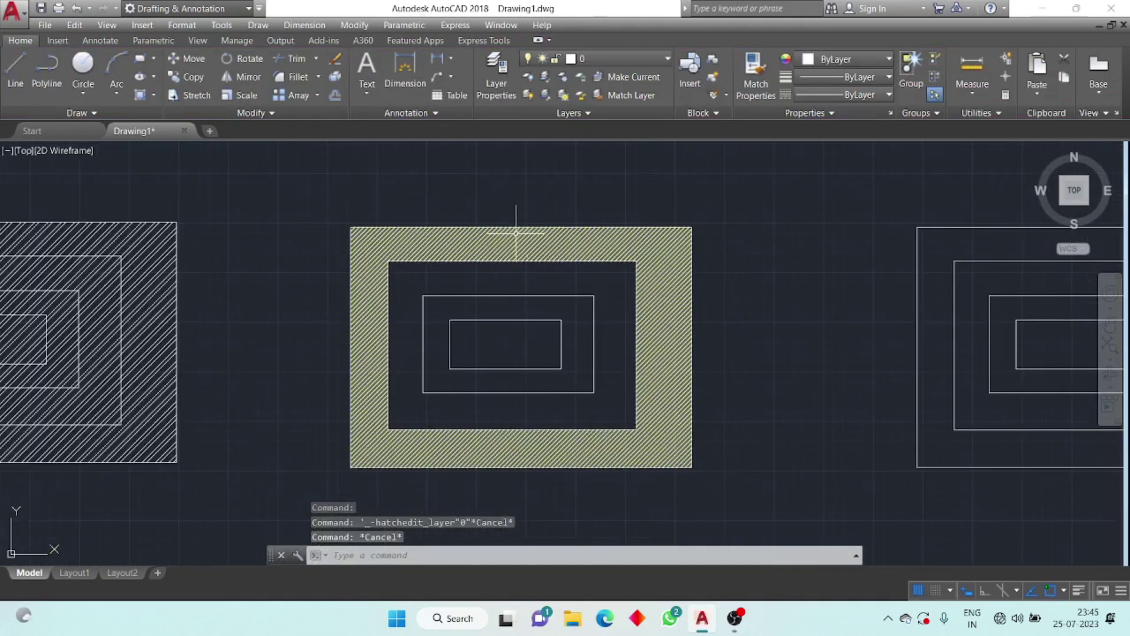
Hatch the outer band of the fourth rectangle set at scale 5 and give it the ANGLE pattern.
{"action": "middle_click_drag", "start_coordinate": [519, 233], "coordinate": [394, 224]}
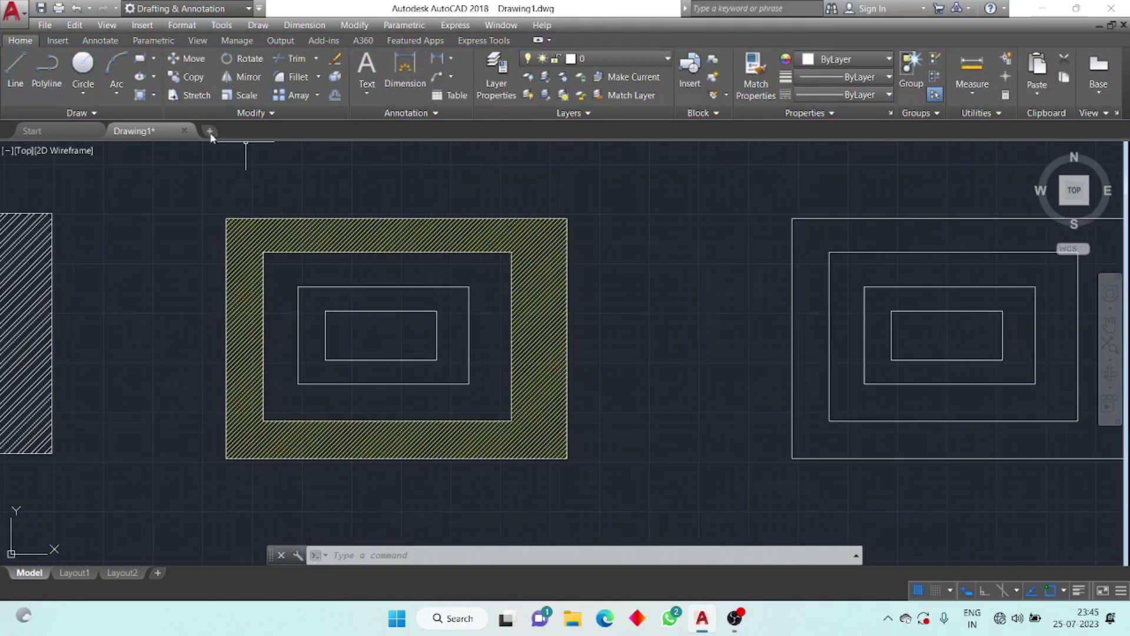
{"action": "left_click", "coordinate": [140, 95]}
{"action": "middle_click_drag", "start_coordinate": [736, 235], "coordinate": [512, 231]}
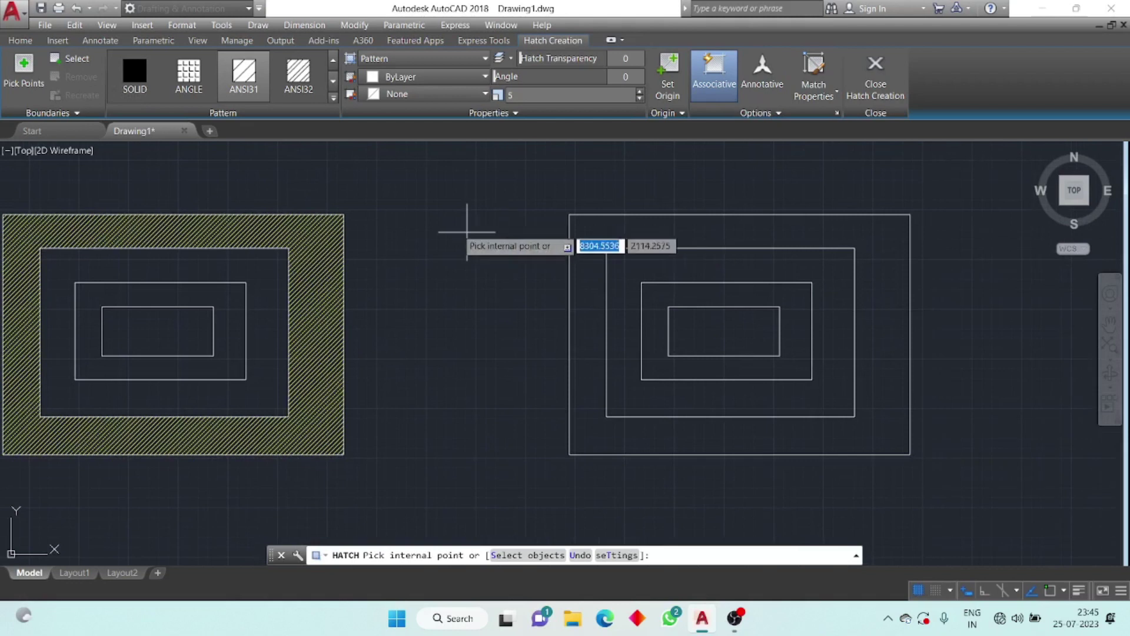
{"action": "left_click", "coordinate": [586, 228]}
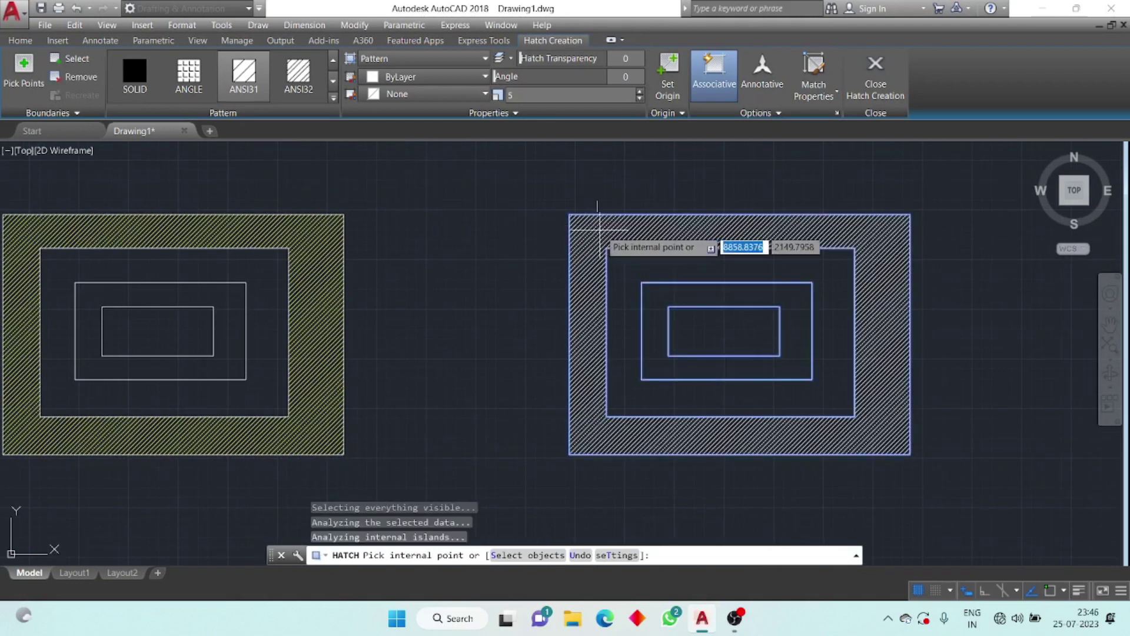
{"action": "key", "text": "Escape"}
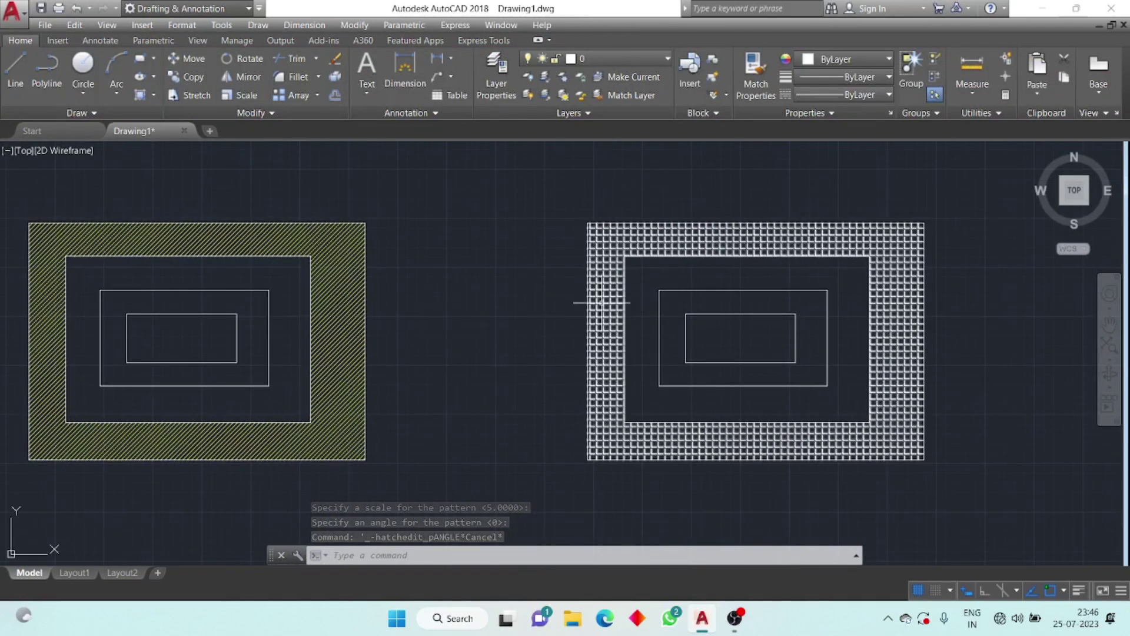
Match the properties of the third set's yellow hatch onto the fourth set's hatch with MATCHPROP.
{"action": "left_click", "coordinate": [334, 312]}
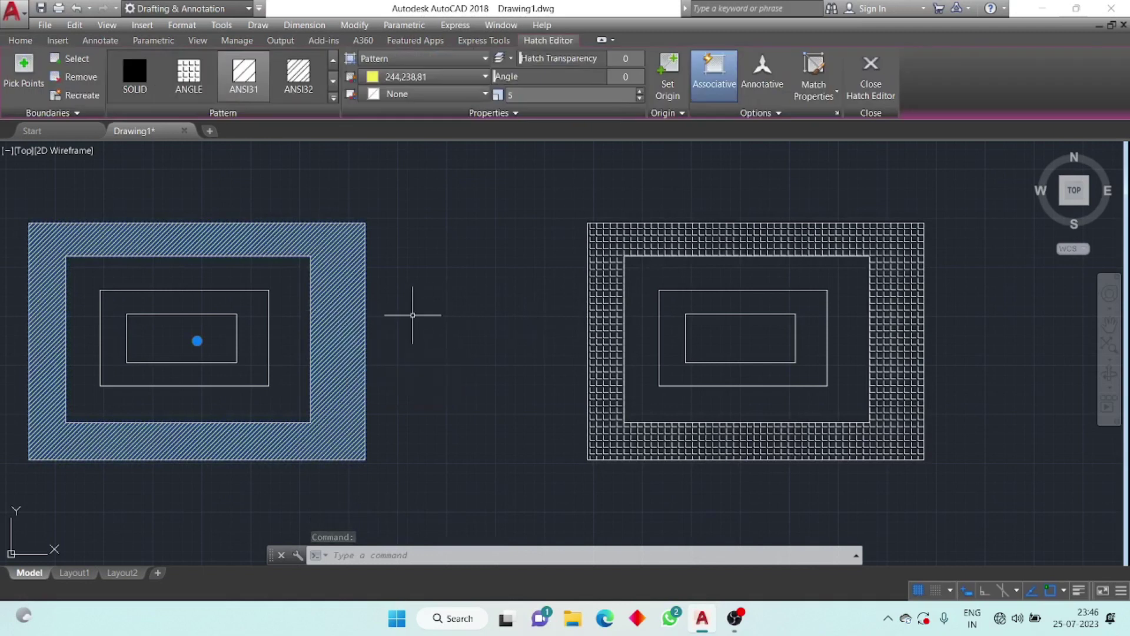
{"action": "type", "text": "MA"}
{"action": "key", "text": "Return"}
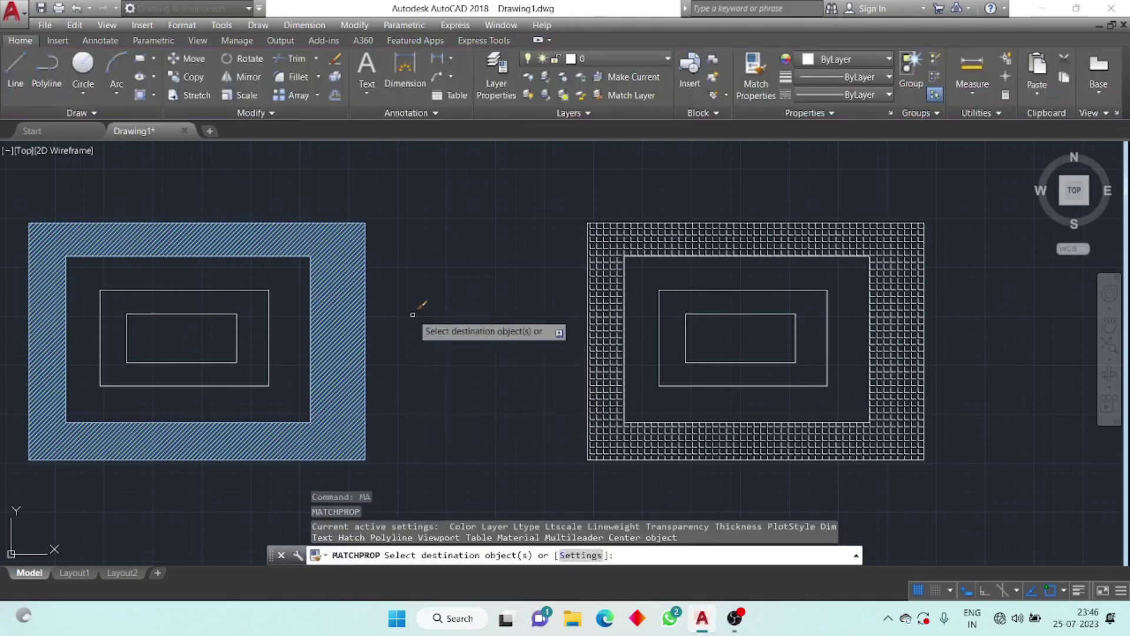
{"action": "left_click", "coordinate": [615, 286]}
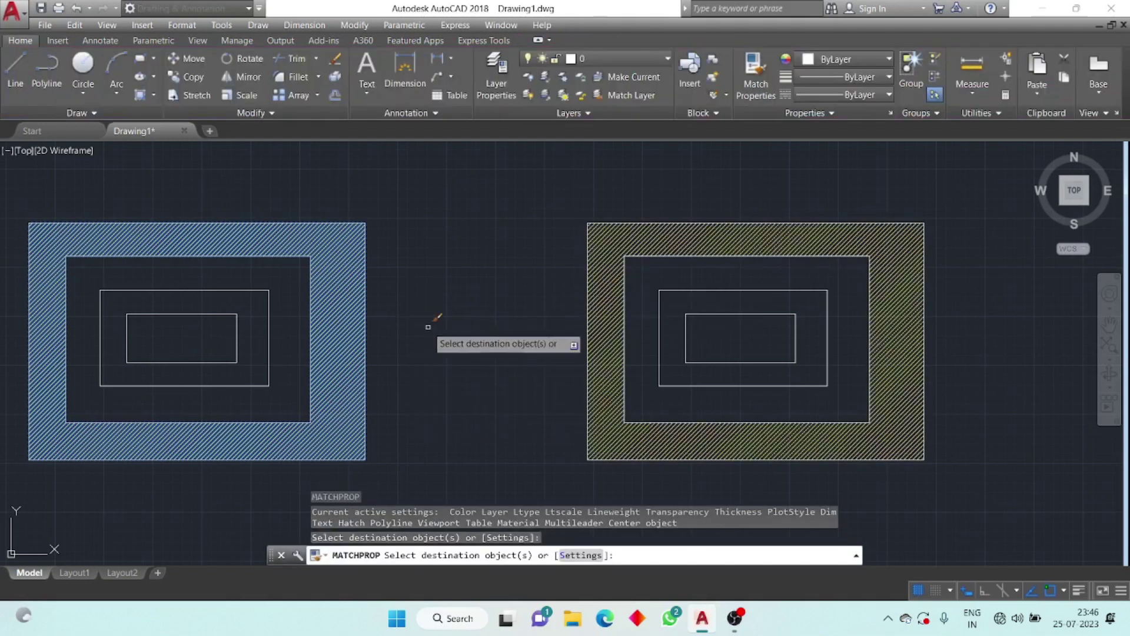
{"action": "key", "text": "Escape"}
{"action": "key", "text": "Escape"}
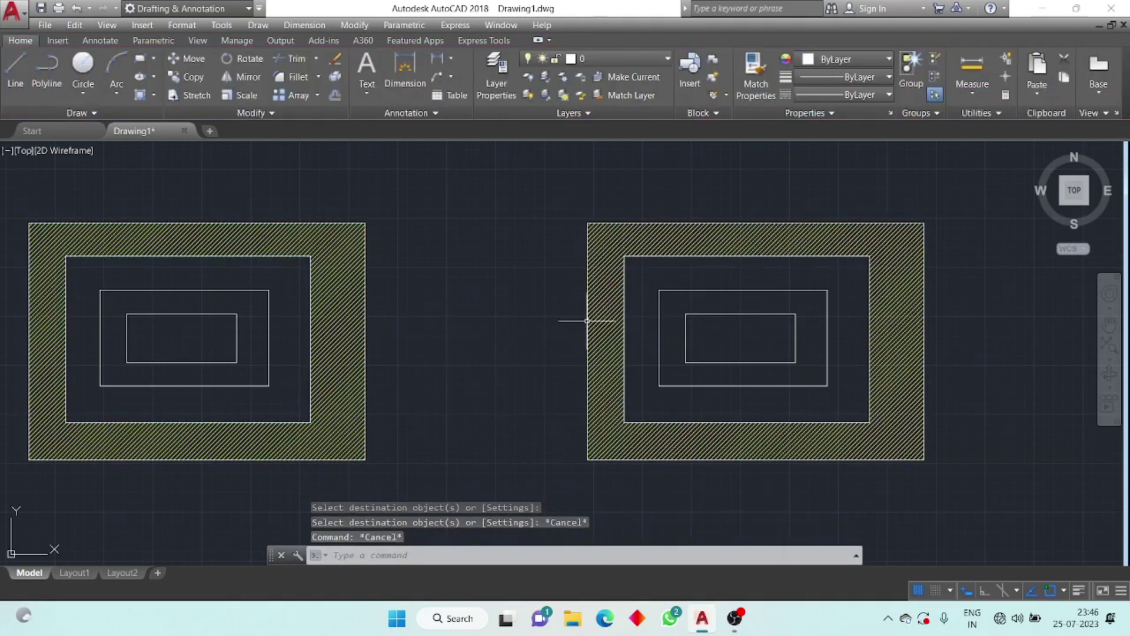
Examine the hatches on the first and second rectangle sets by selecting them.
{"action": "scroll", "coordinate": [491, 327], "scroll_direction": "down", "scroll_amount": 2}
{"action": "left_click", "coordinate": [330, 242]}
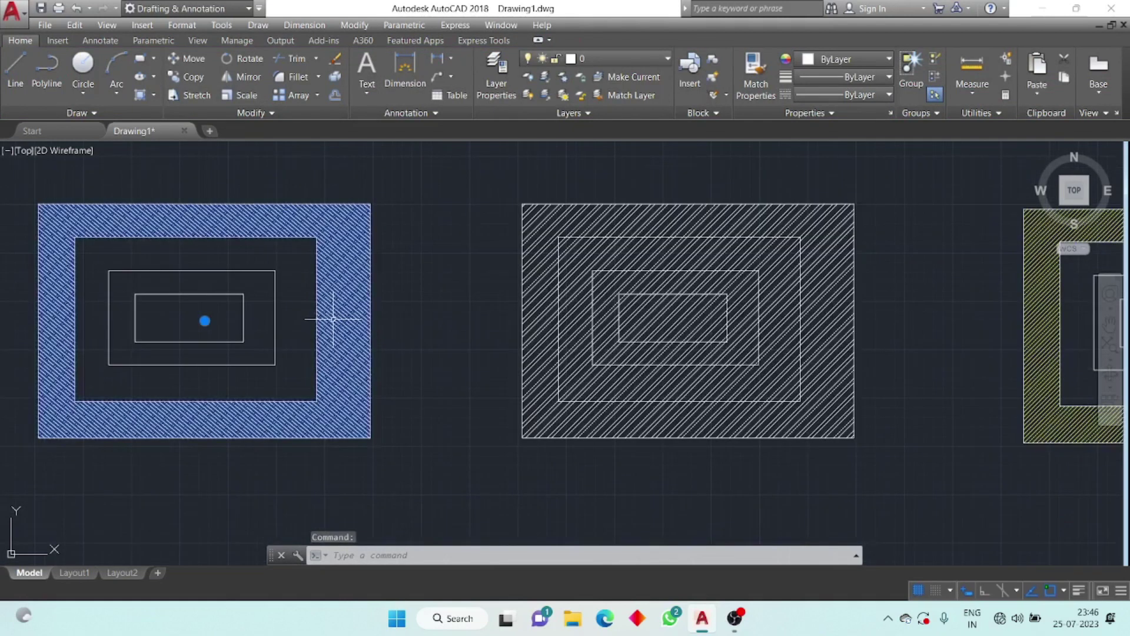
{"action": "left_click", "coordinate": [541, 303]}
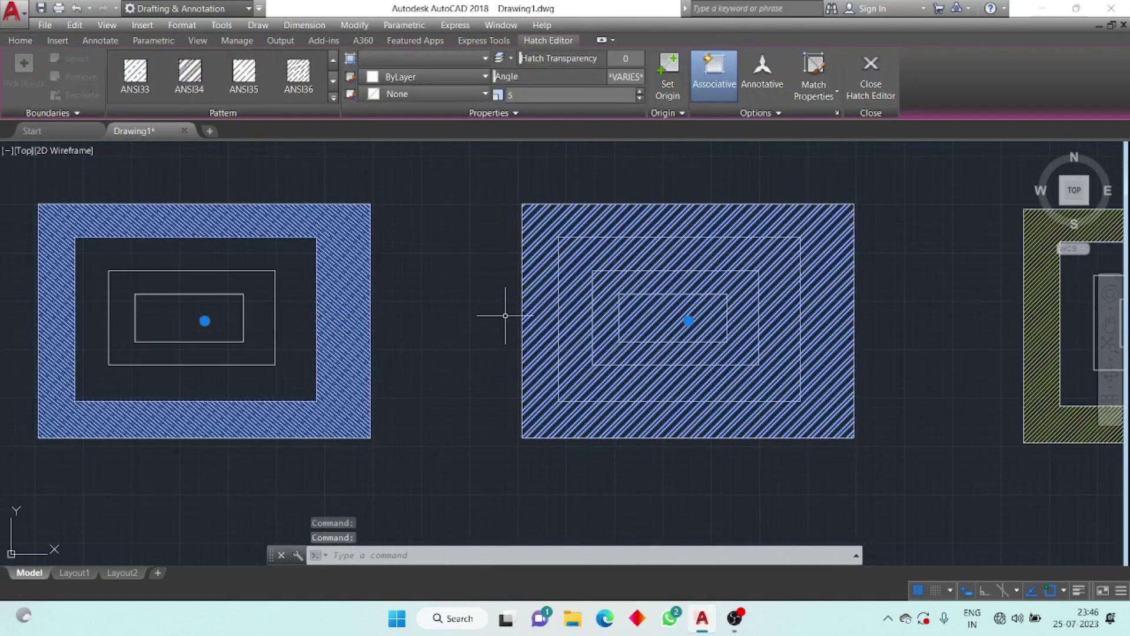
{"action": "scroll", "coordinate": [505, 315], "scroll_direction": "down", "scroll_amount": 3}
{"action": "scroll", "coordinate": [712, 305], "scroll_direction": "up", "scroll_amount": 4}
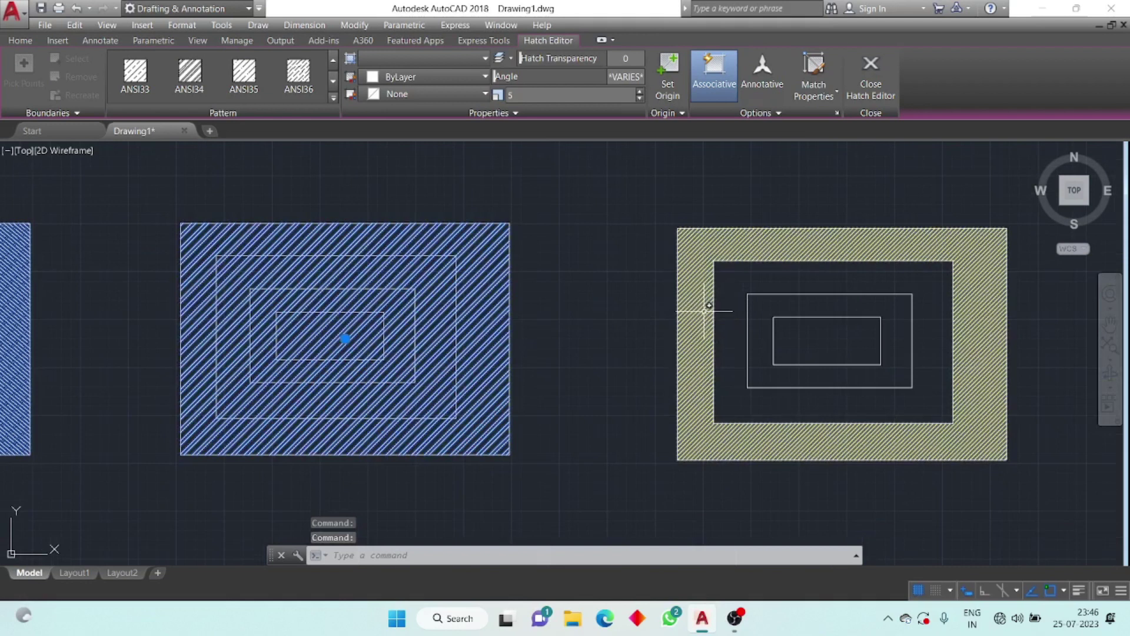
{"action": "scroll", "coordinate": [574, 321], "scroll_direction": "down", "scroll_amount": 2}
{"action": "key", "text": "Escape"}
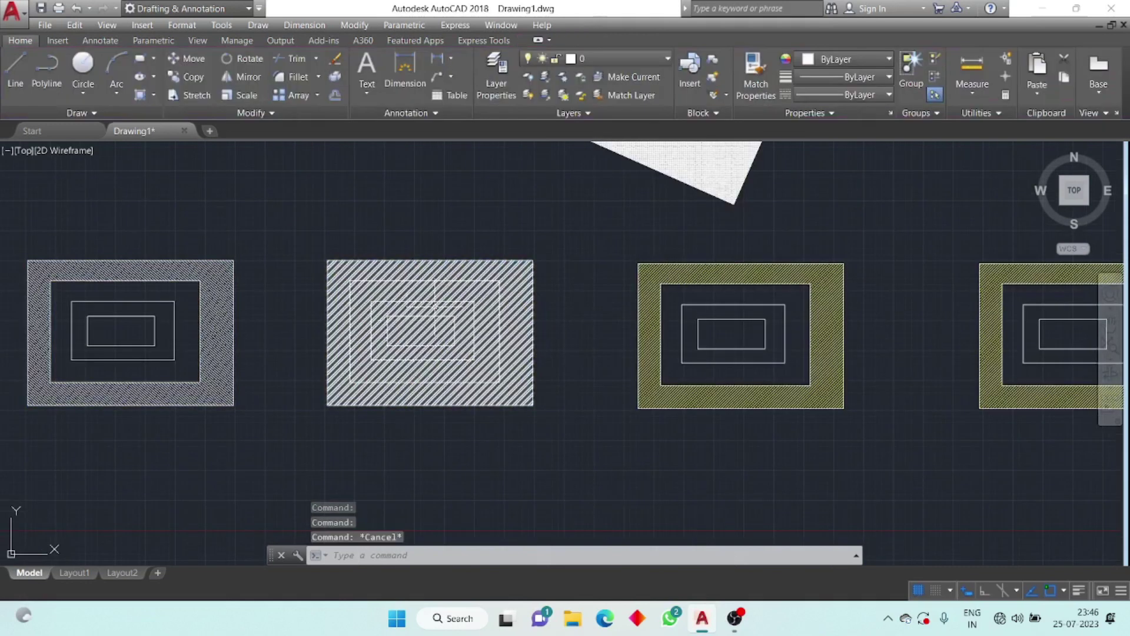
{"action": "left_click", "coordinate": [215, 316]}
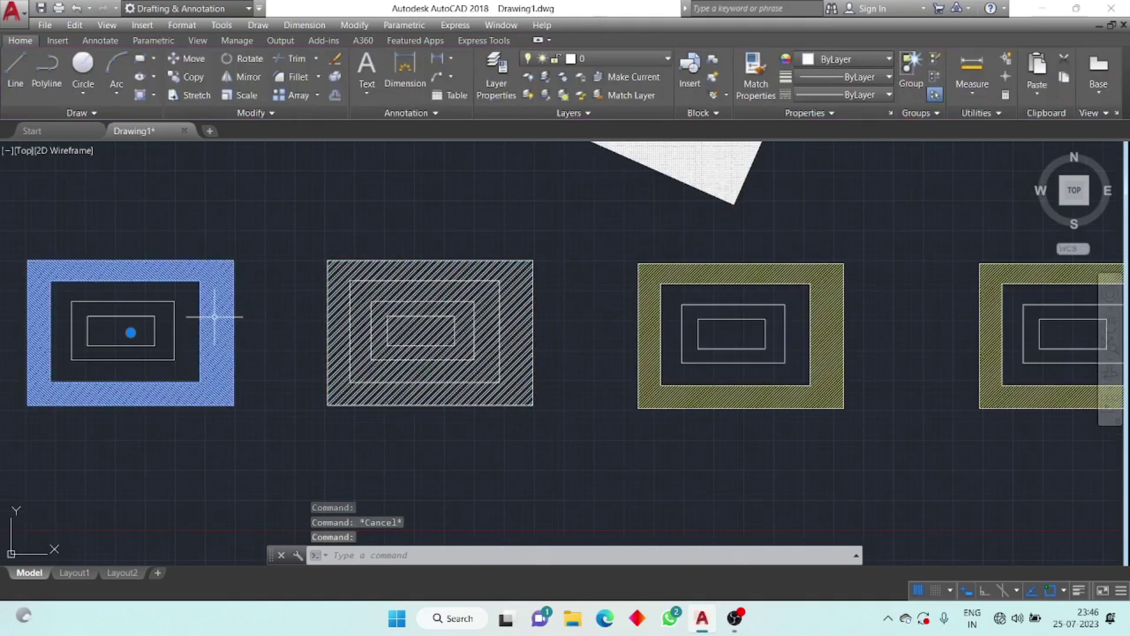
{"action": "left_click", "coordinate": [335, 297]}
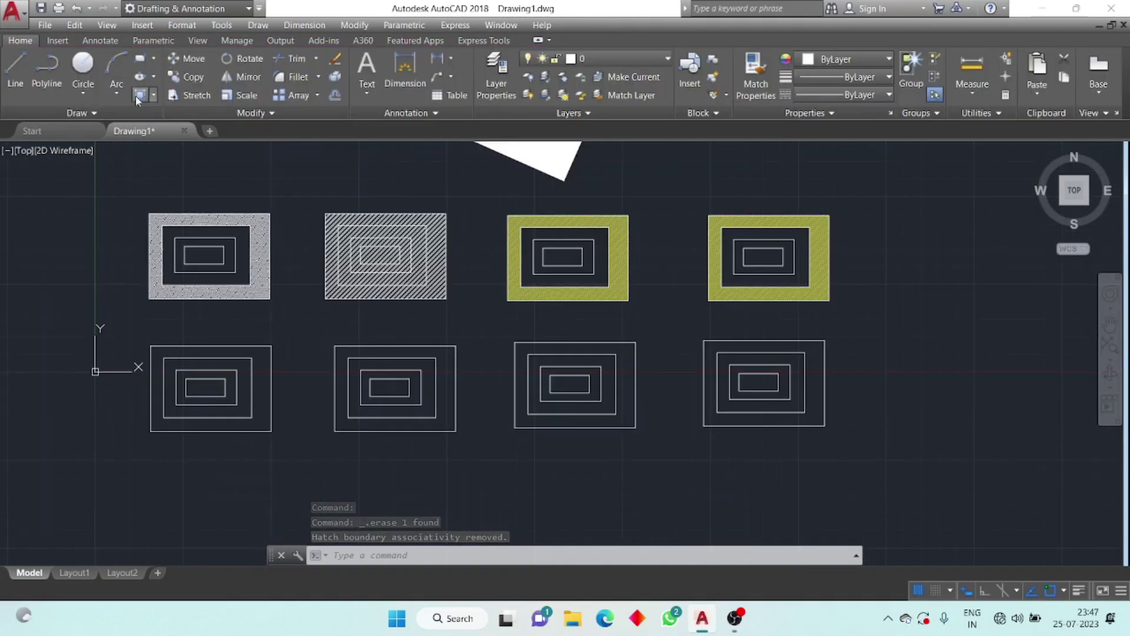
Hatch the outer band of the lower row's first rectangle set with the ANGLE pattern at scale 5 in orange (242,103,34).
{"action": "left_click", "coordinate": [139, 96]}
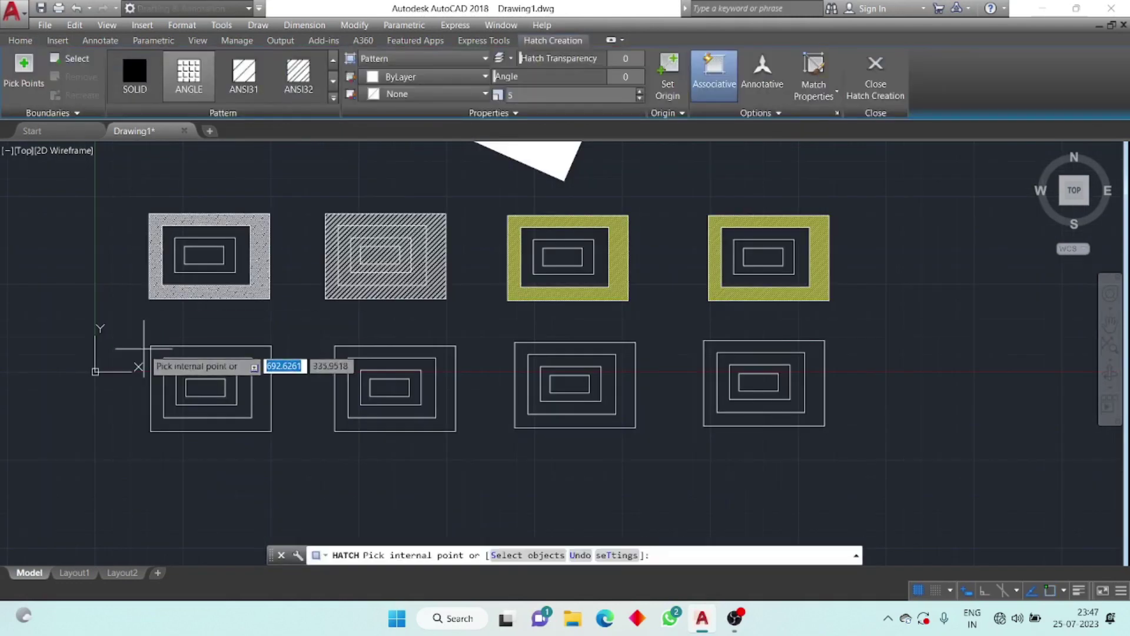
{"action": "scroll", "coordinate": [154, 353], "scroll_direction": "up", "scroll_amount": 4}
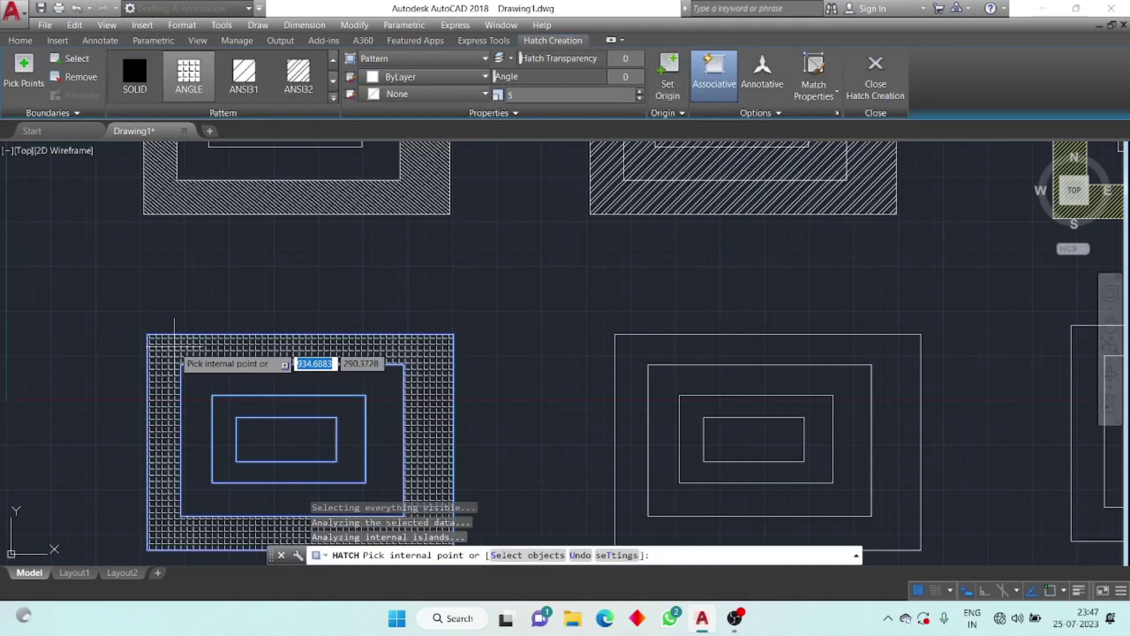
{"action": "left_click", "coordinate": [456, 77]}
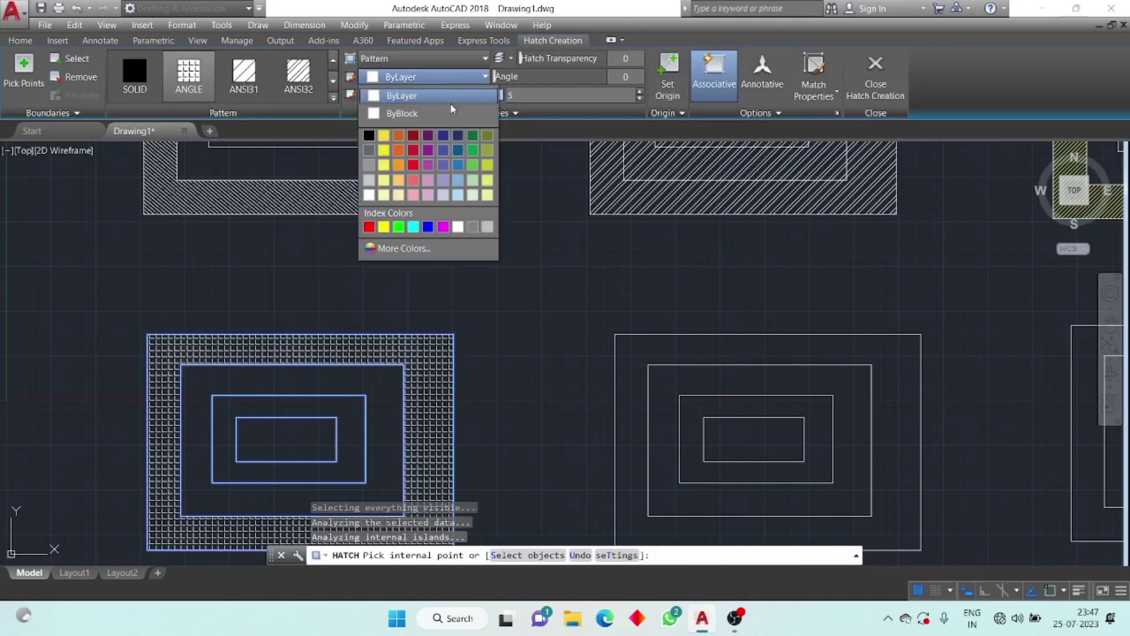
{"action": "left_click", "coordinate": [398, 154]}
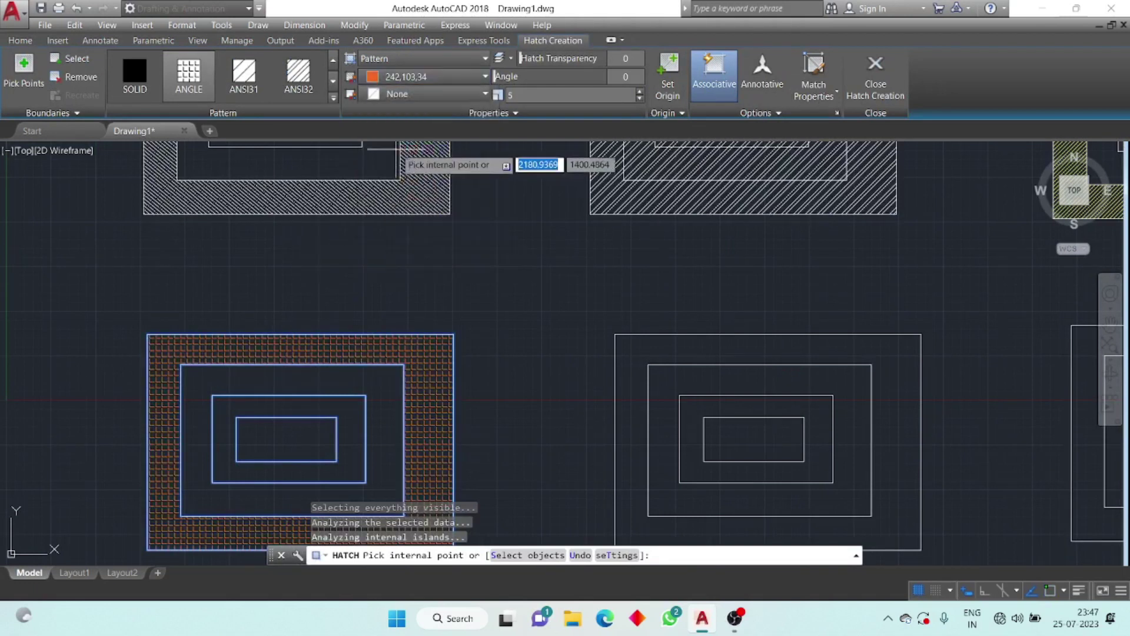
Give the orange ANGLE hatch a light grey background colour (199,200,202) and finish the hatch.
{"action": "left_click", "coordinate": [431, 93]}
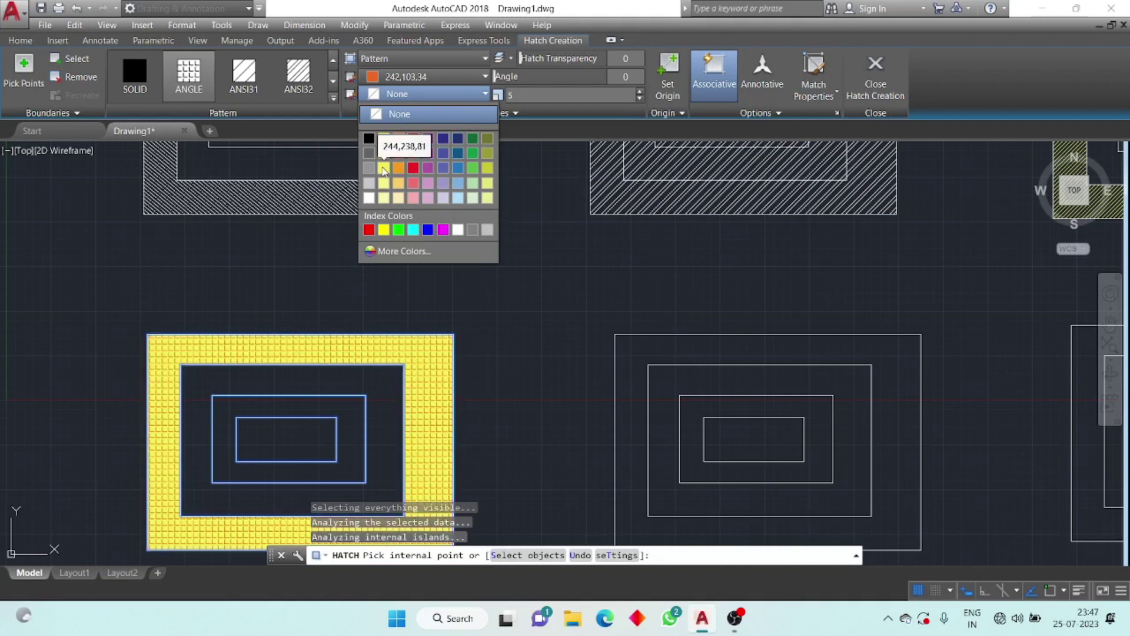
{"action": "left_click", "coordinate": [369, 184]}
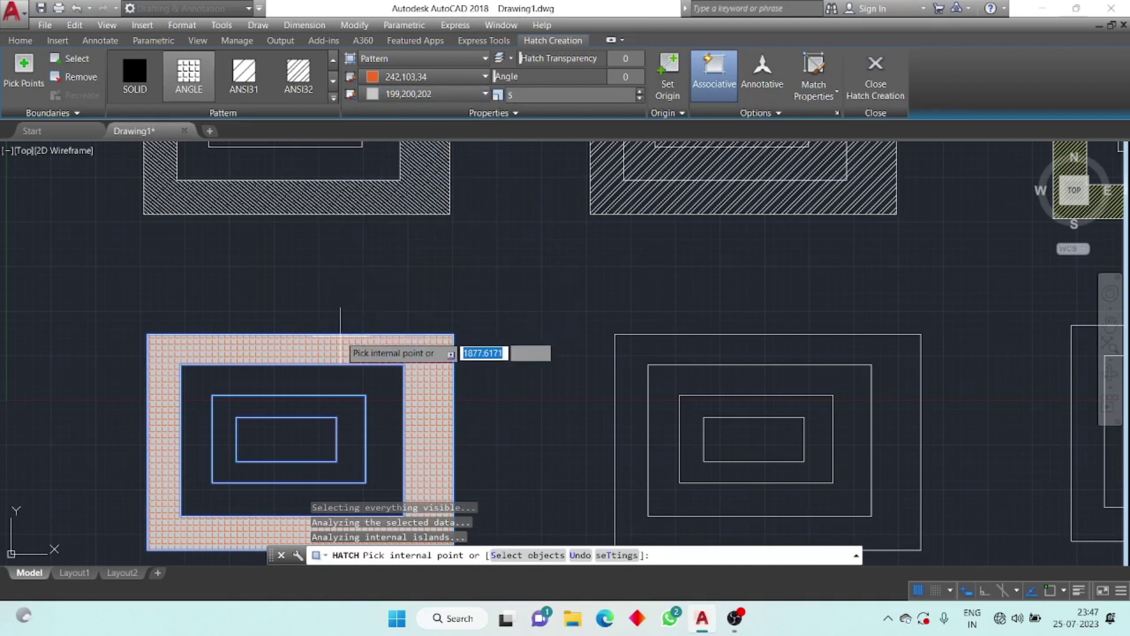
{"action": "scroll", "coordinate": [353, 323], "scroll_direction": "up", "scroll_amount": 3}
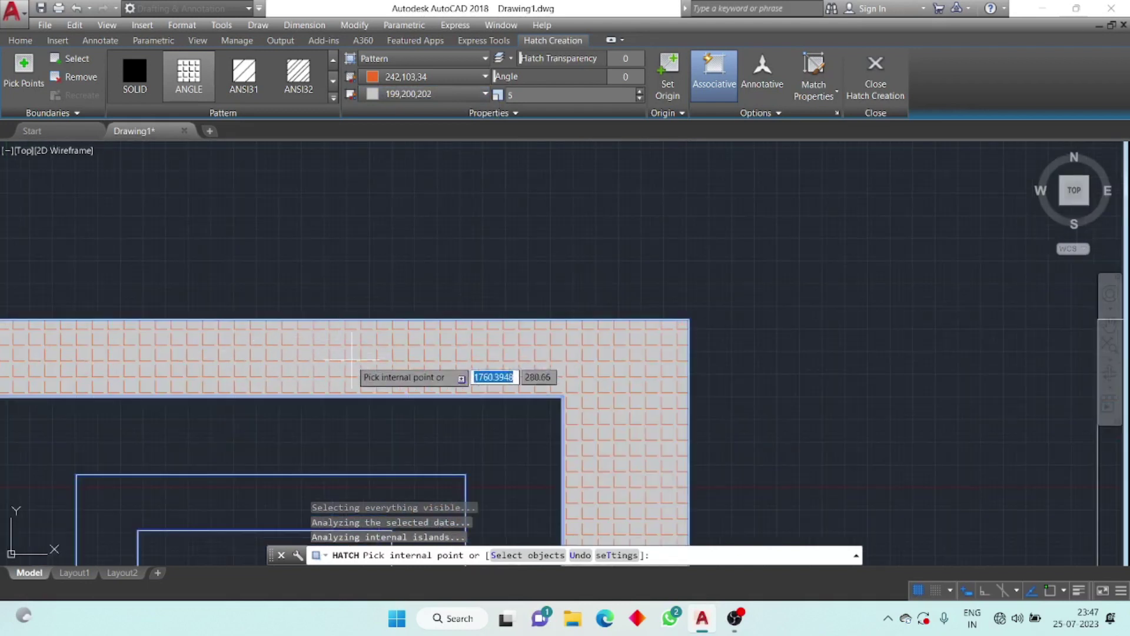
{"action": "key", "text": "Escape"}
Set the transparency of the lower row's first hatch to 6.
{"action": "scroll", "coordinate": [441, 259], "scroll_direction": "down", "scroll_amount": 4}
{"action": "scroll", "coordinate": [407, 302], "scroll_direction": "up", "scroll_amount": 4}
{"action": "left_click", "coordinate": [406, 303]}
{"action": "scroll", "coordinate": [432, 211], "scroll_direction": "down", "scroll_amount": 4}
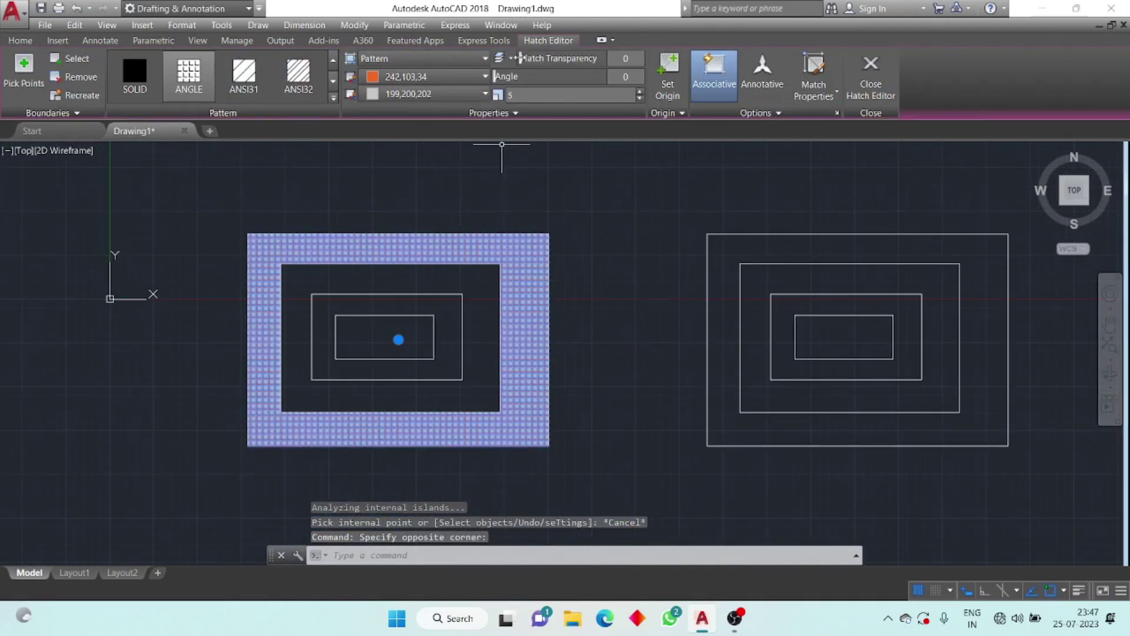
{"action": "mouse_move", "coordinate": [518, 58]}
{"action": "left_mouse_down"}
{"action": "mouse_move", "coordinate": [589, 65]}
{"action": "mouse_move", "coordinate": [556, 74]}
{"action": "left_mouse_up"}
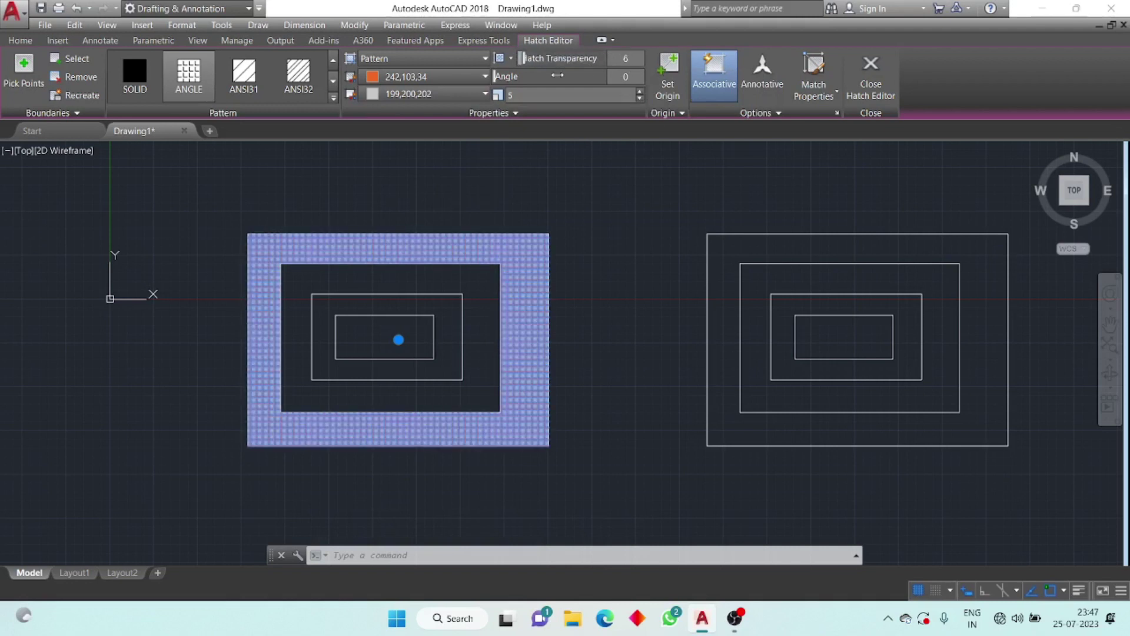
{"action": "key", "text": "Escape"}
Fill the innermost rectangle of the lower row's second set with a SOLID hatch in orange (242,103,34).
{"action": "middle_click_drag", "start_coordinate": [497, 218], "coordinate": [366, 250]}
{"action": "left_click", "coordinate": [139, 94]}
{"action": "left_click", "coordinate": [139, 93]}
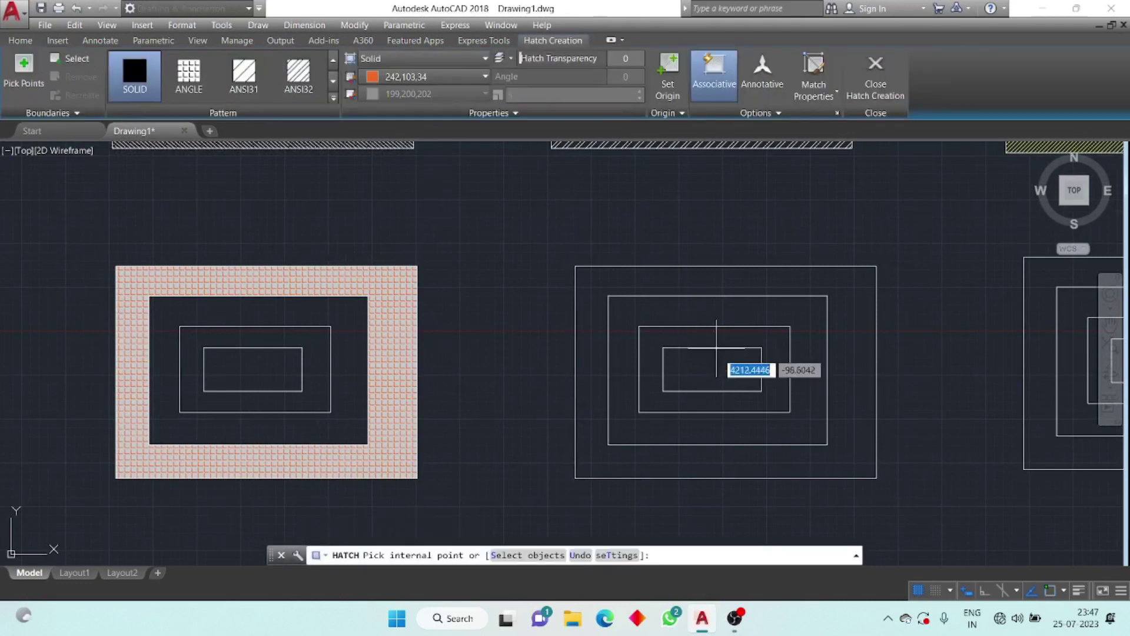
{"action": "left_click", "coordinate": [694, 371]}
{"action": "key", "text": "Escape"}
{"action": "key", "text": "Escape"}
Set the transparency of the solid orange hatch in the second set to 34.
{"action": "middle_click_drag", "start_coordinate": [549, 328], "coordinate": [411, 323]}
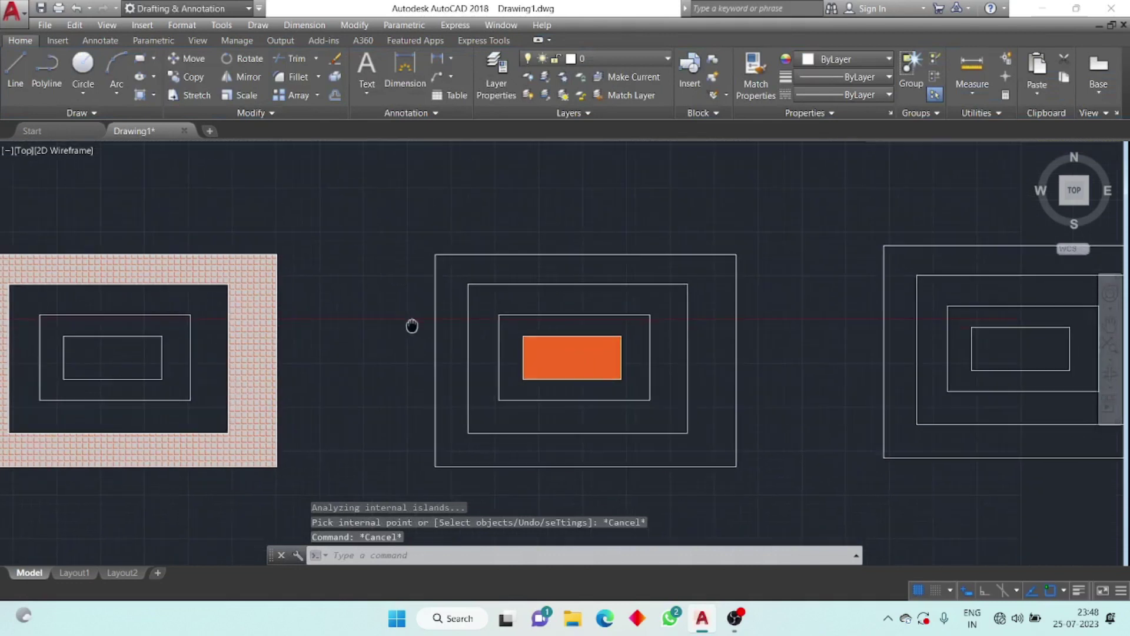
{"action": "left_click", "coordinate": [549, 341]}
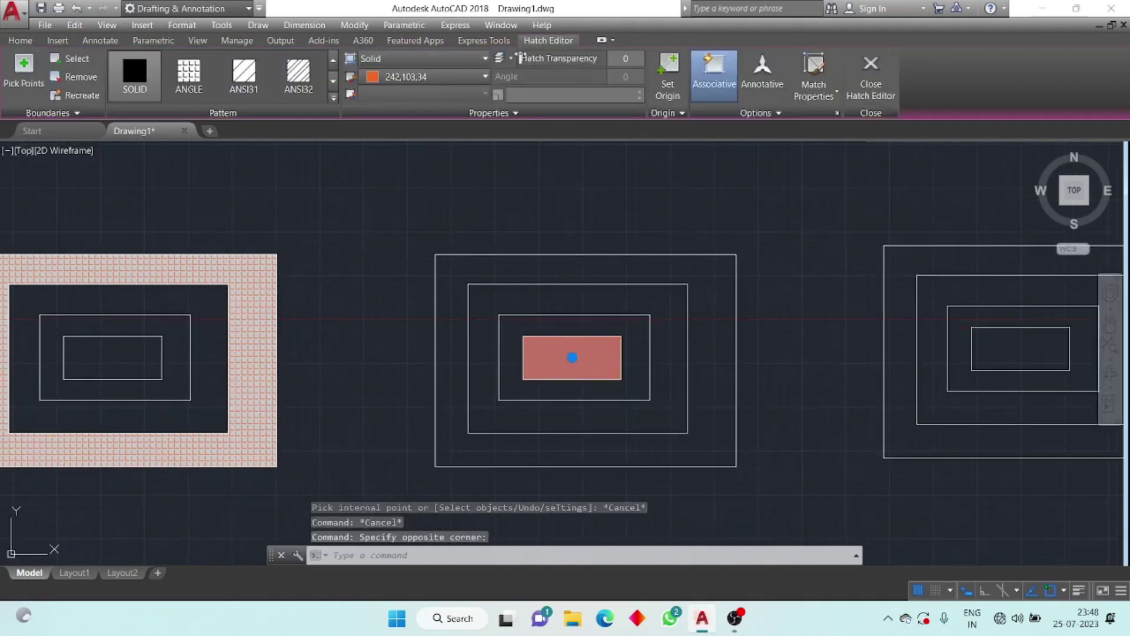
{"action": "left_click_drag", "start_coordinate": [550, 57], "coordinate": [594, 58]}
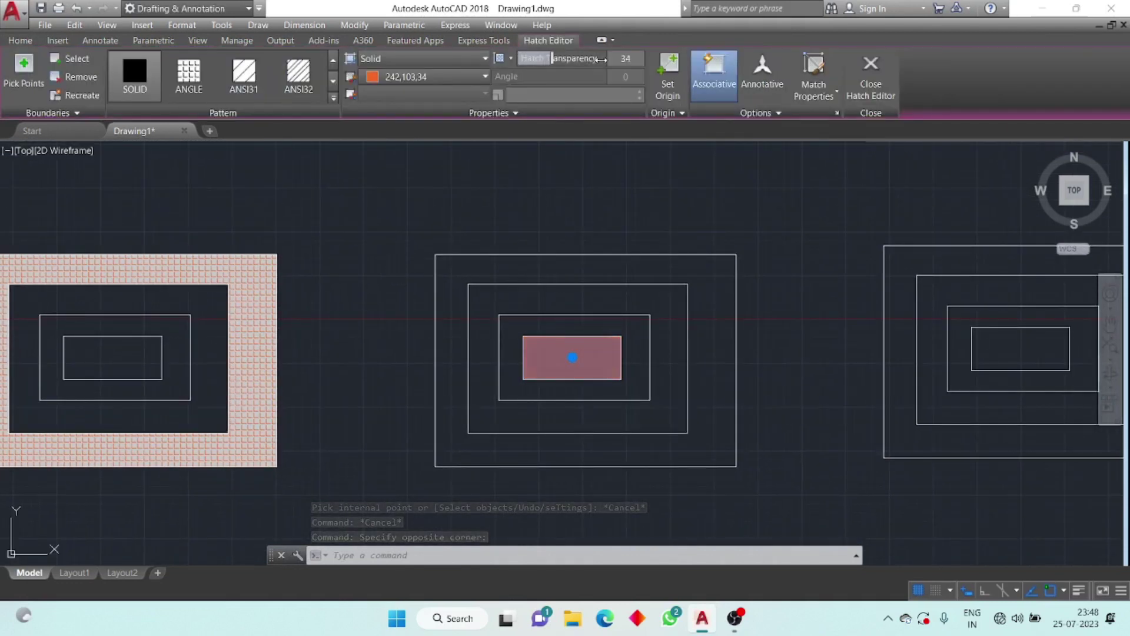
{"action": "key", "text": "Escape"}
{"action": "scroll", "coordinate": [567, 353], "scroll_direction": "up", "scroll_amount": 6}
{"action": "scroll", "coordinate": [517, 327], "scroll_direction": "down", "scroll_amount": 4}
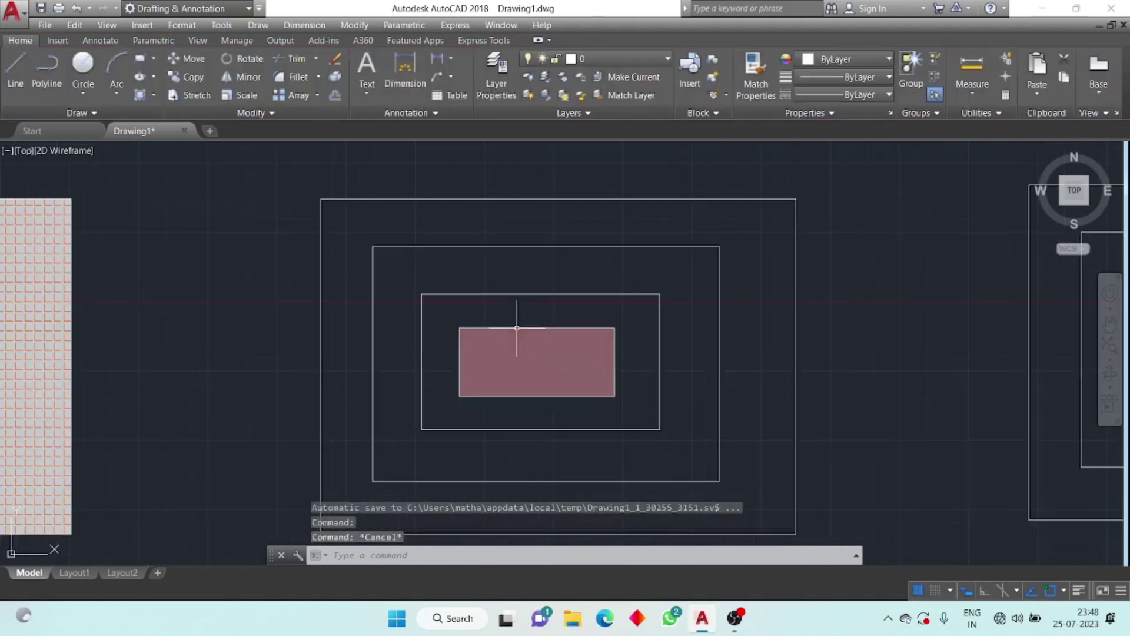
Fill the innermost rectangle of the lower row's third set with a GR_LINEAR gradient from blue to yellow.
{"action": "scroll", "coordinate": [345, 392], "scroll_direction": "down", "scroll_amount": 5}
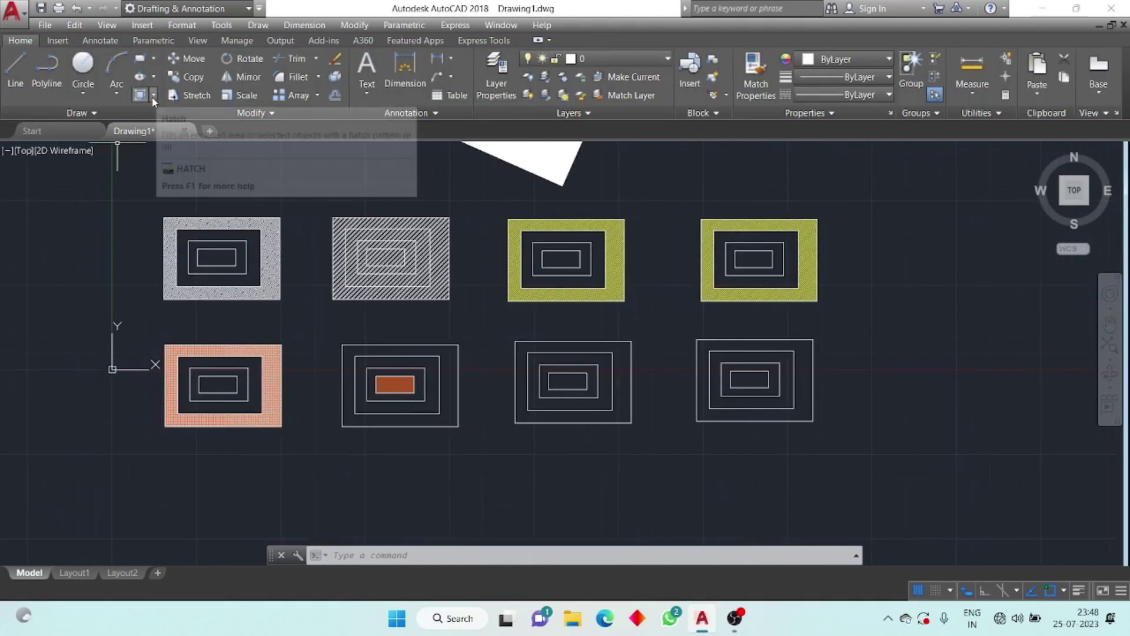
{"action": "left_click", "coordinate": [153, 96]}
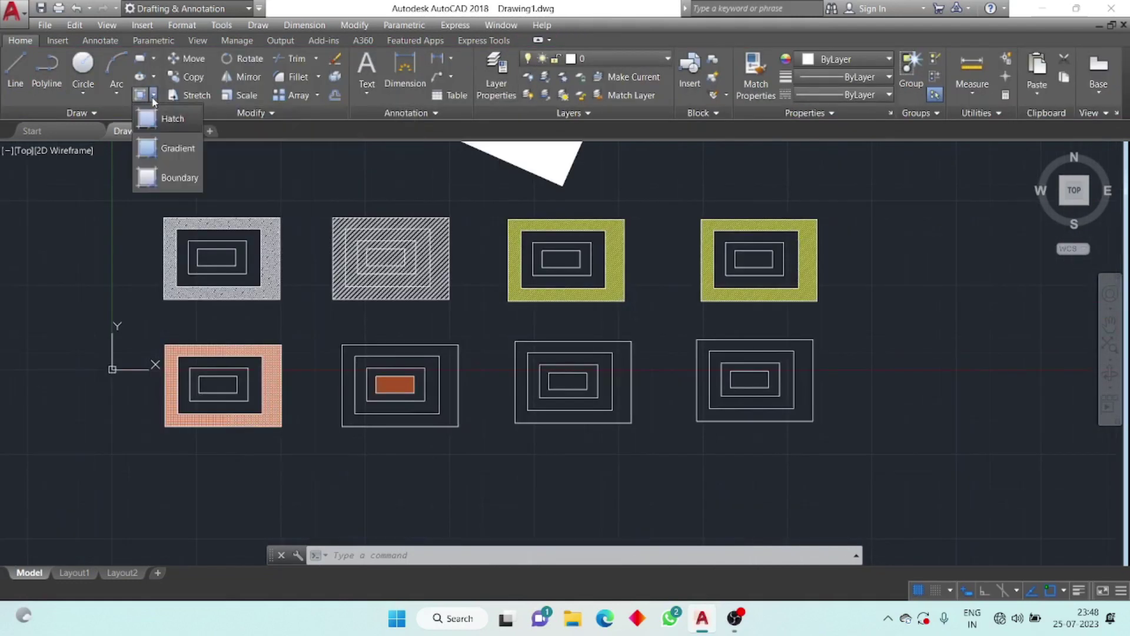
{"action": "left_click", "coordinate": [171, 150]}
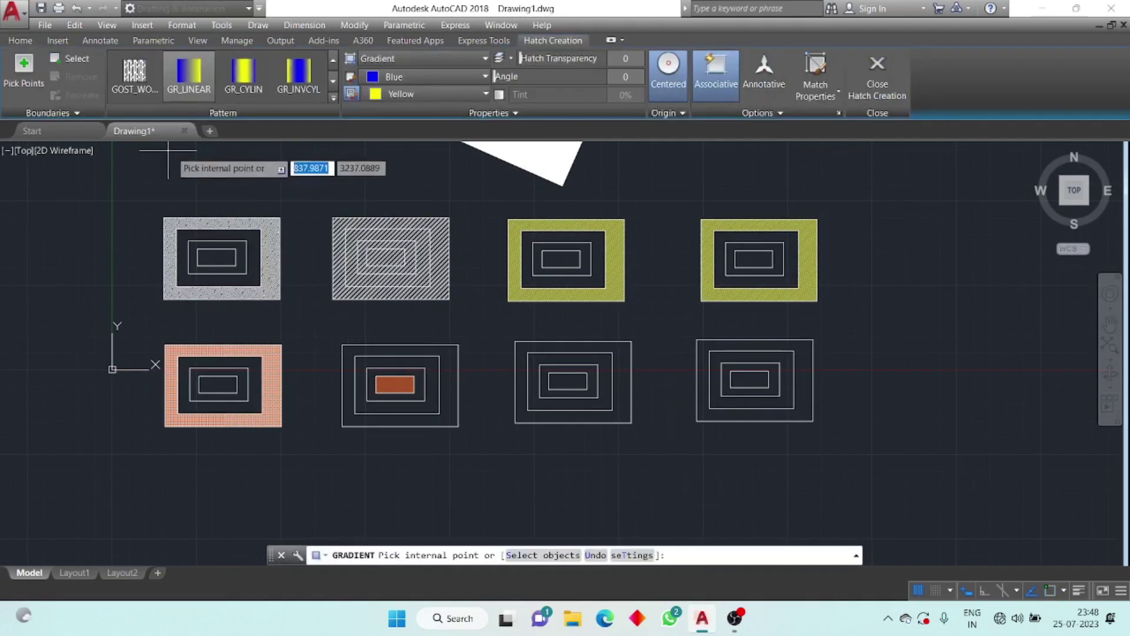
{"action": "left_click", "coordinate": [333, 98]}
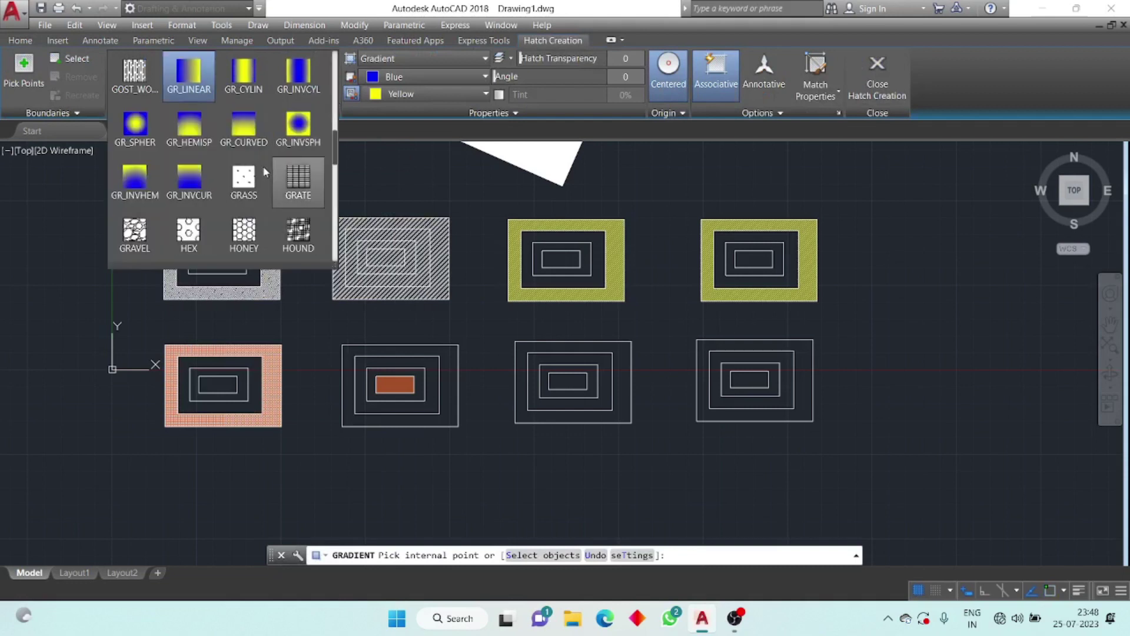
{"action": "left_click", "coordinate": [193, 76]}
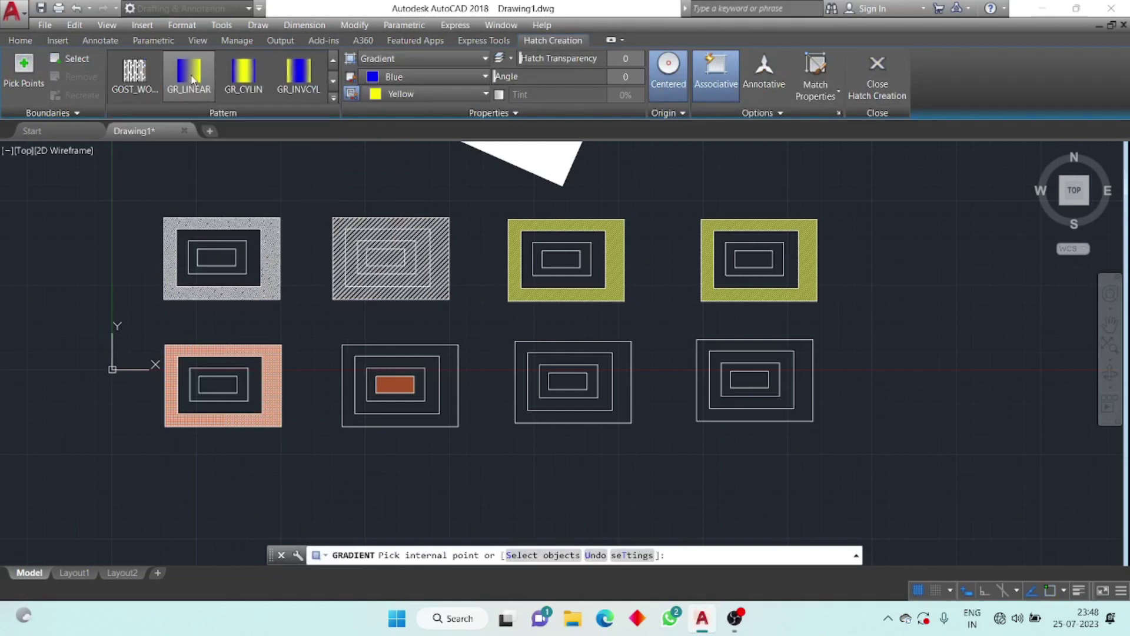
{"action": "scroll", "coordinate": [591, 399], "scroll_direction": "up", "scroll_amount": 4}
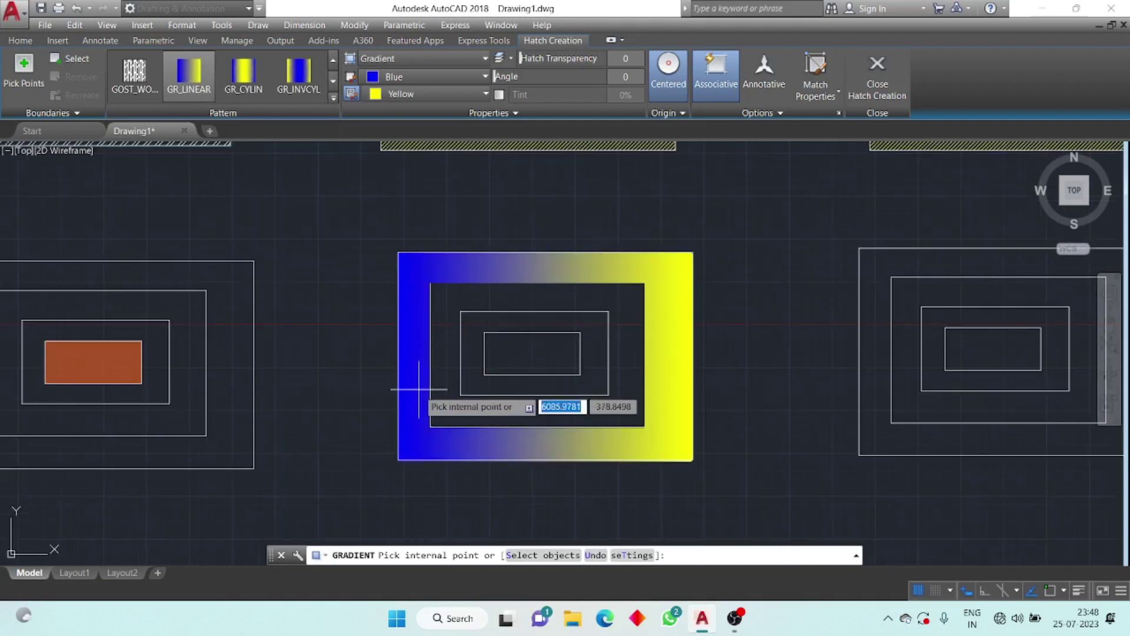
{"action": "left_click", "coordinate": [506, 355]}
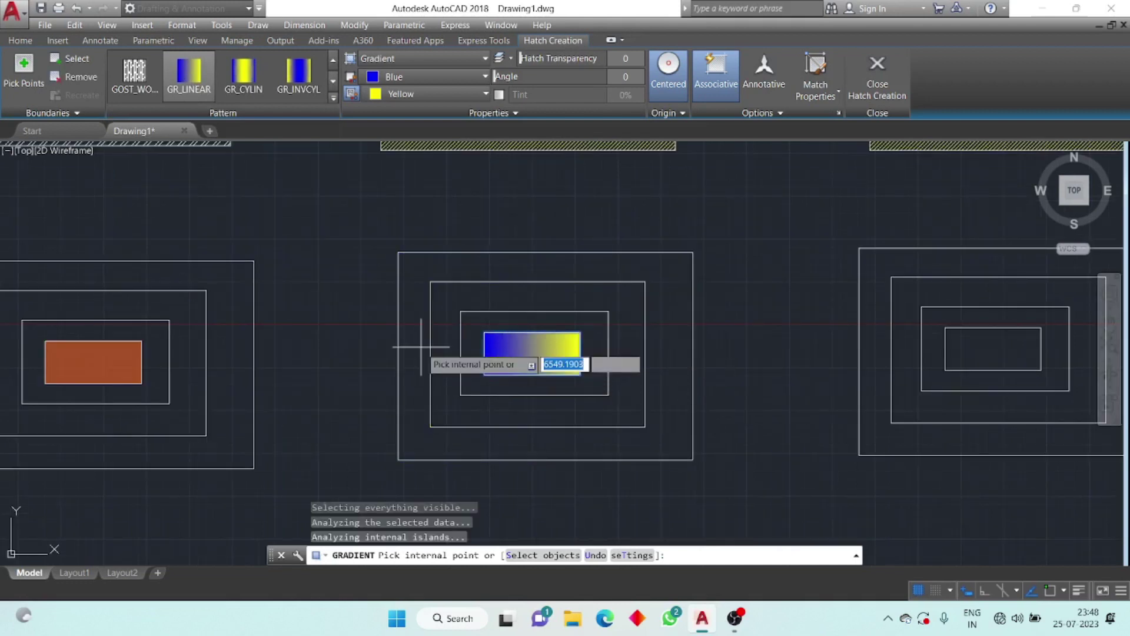
{"action": "key", "text": "Escape"}
Adjust the third set's gradient and change its first colour to red (205,32,39).
{"action": "left_click", "coordinate": [533, 356]}
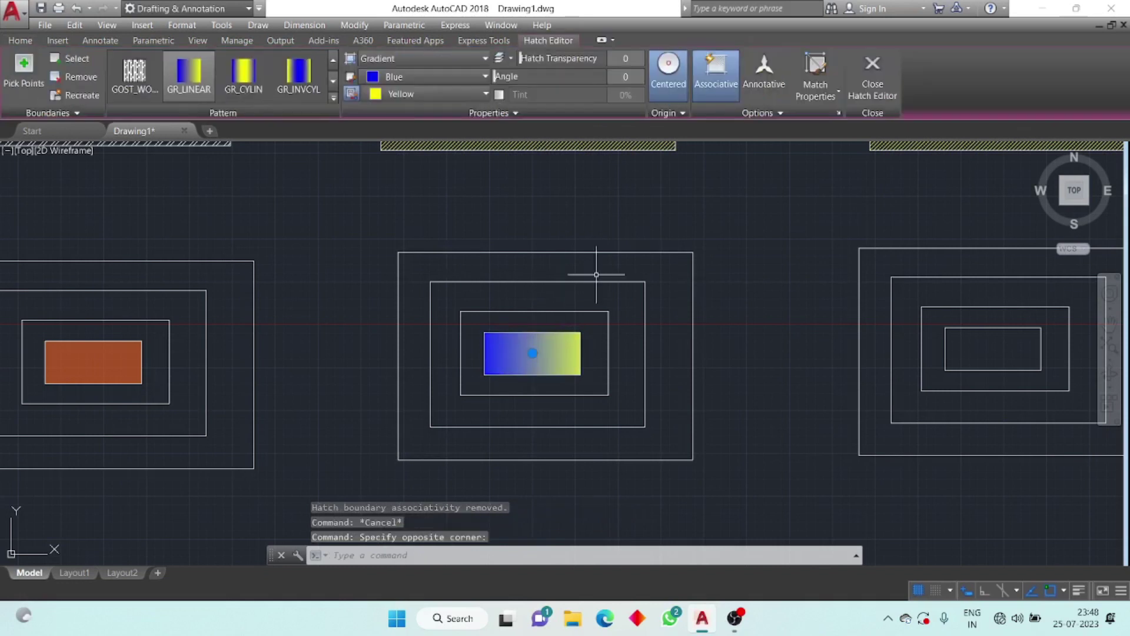
{"action": "mouse_move", "coordinate": [495, 77]}
{"action": "left_mouse_down"}
{"action": "mouse_move", "coordinate": [525, 83]}
{"action": "mouse_move", "coordinate": [481, 82]}
{"action": "mouse_move", "coordinate": [543, 60]}
{"action": "left_mouse_up"}
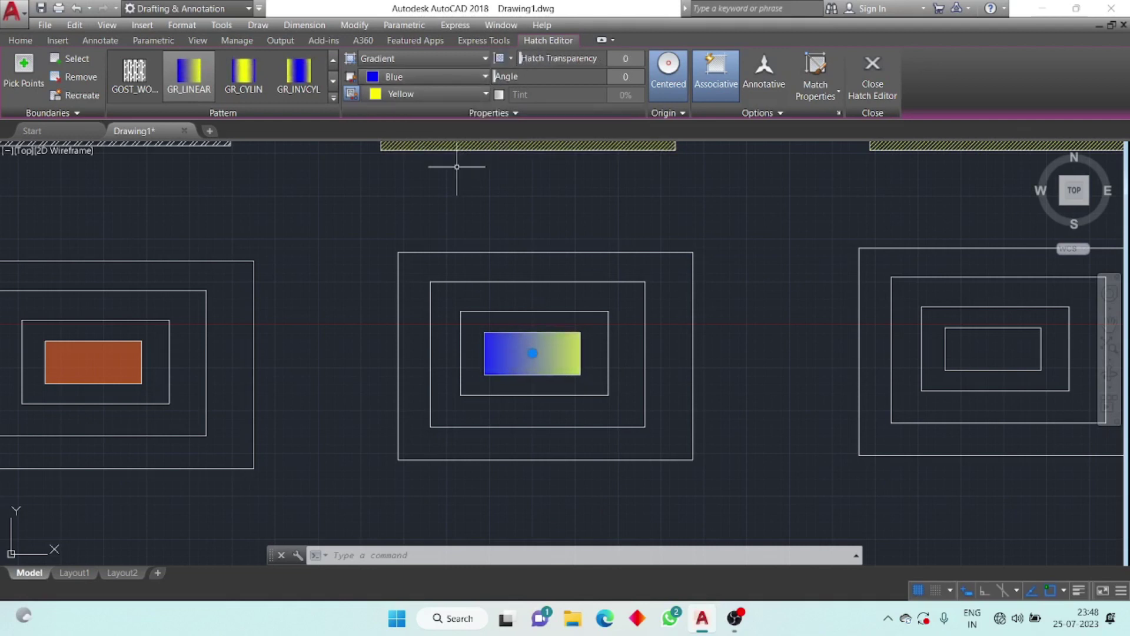
{"action": "left_click", "coordinate": [442, 77]}
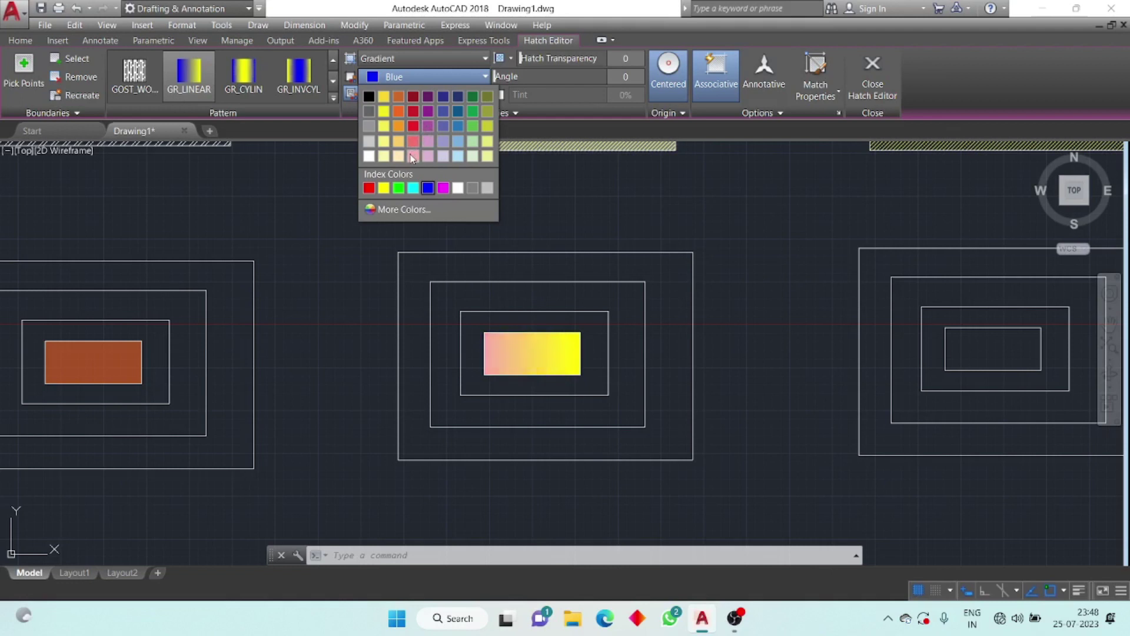
{"action": "left_click", "coordinate": [415, 113]}
{"action": "key", "text": "Escape"}
{"action": "key", "text": "Escape"}
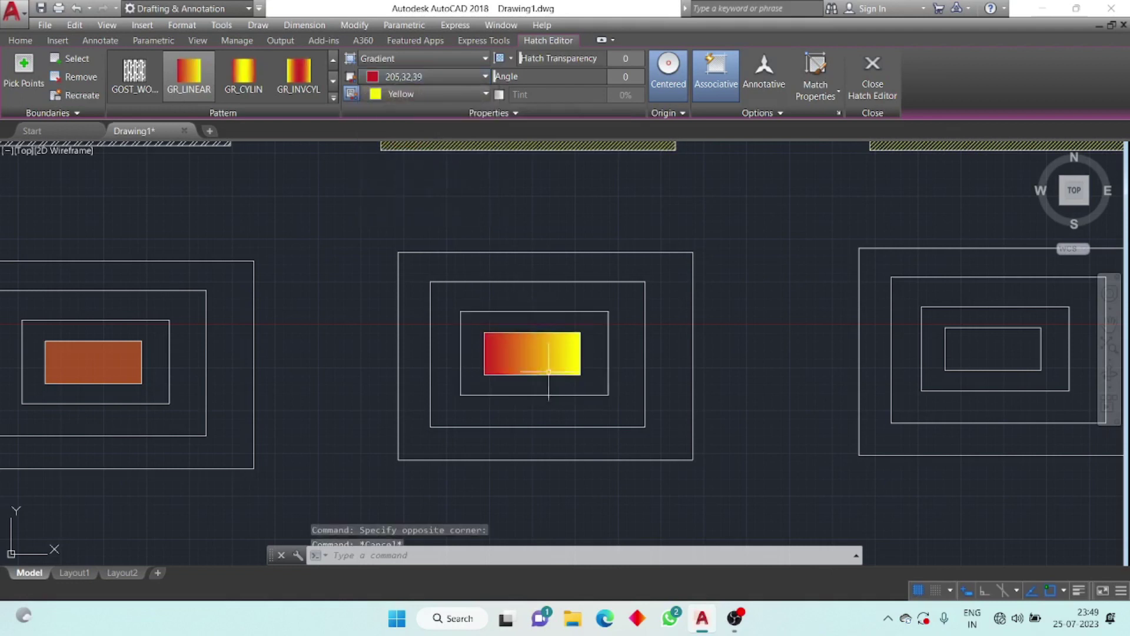
Examine the gradient and hatch patterns offered by the Gradient command, leaving it without filling anything.
{"action": "scroll", "coordinate": [542, 332], "scroll_direction": "down", "scroll_amount": 2}
{"action": "left_click", "coordinate": [140, 95]}
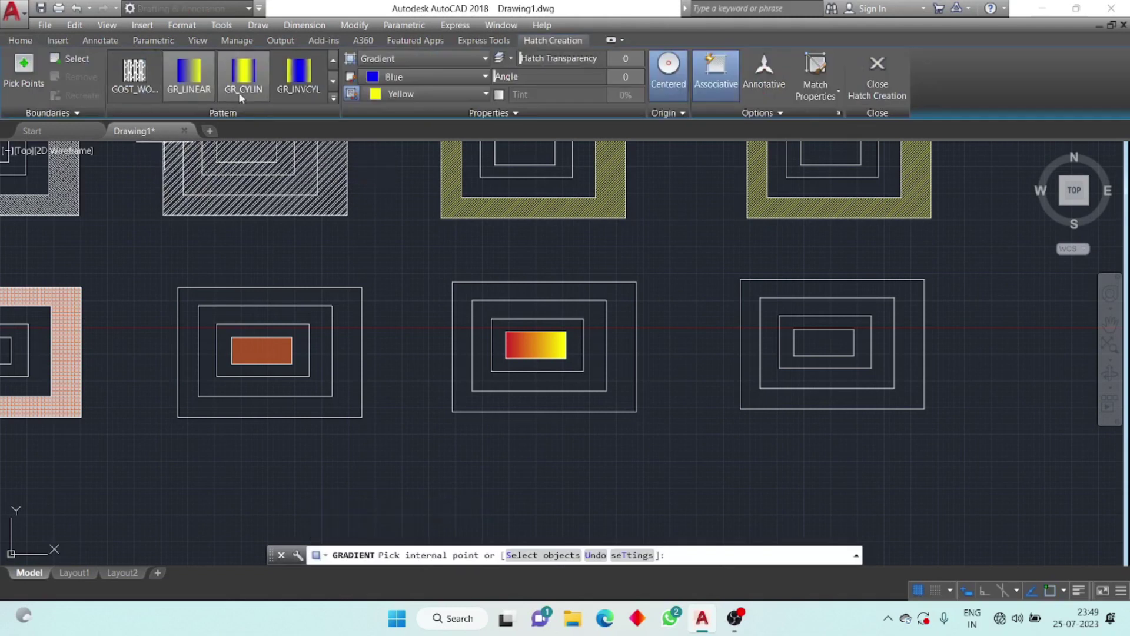
{"action": "left_click", "coordinate": [334, 98]}
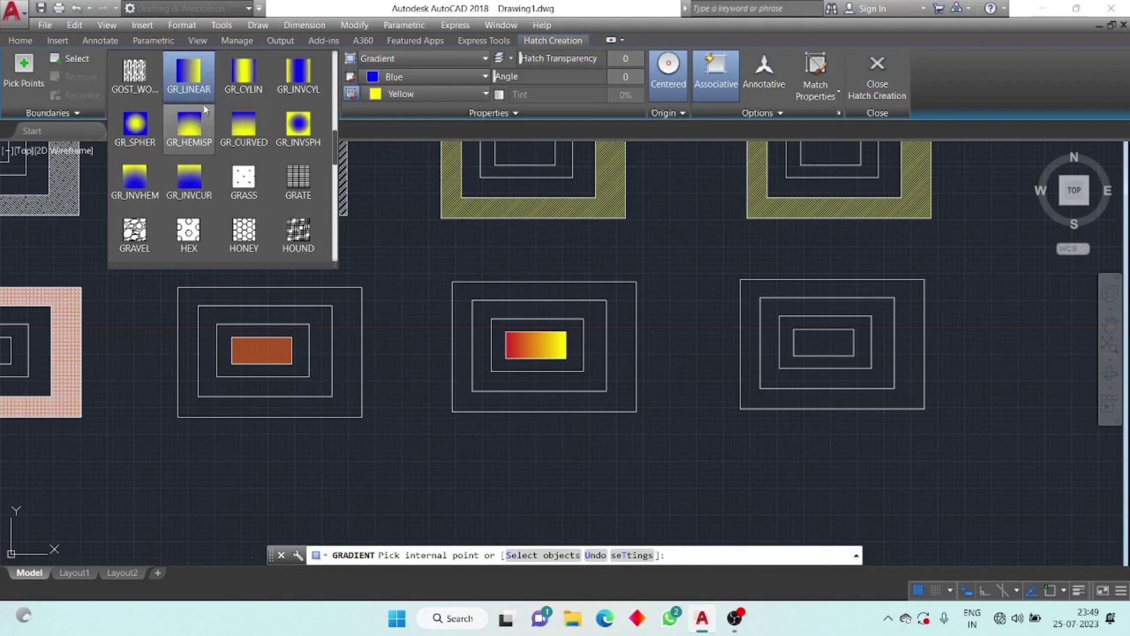
{"action": "scroll", "coordinate": [201, 136], "scroll_direction": "up", "scroll_amount": 10}
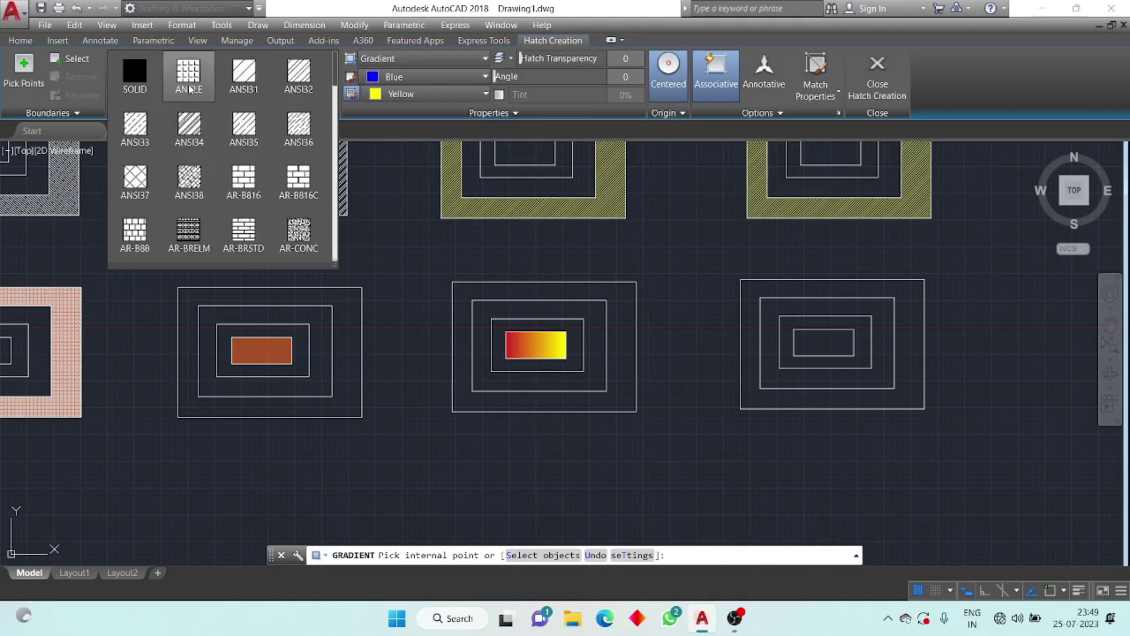
{"action": "key", "text": "Escape"}
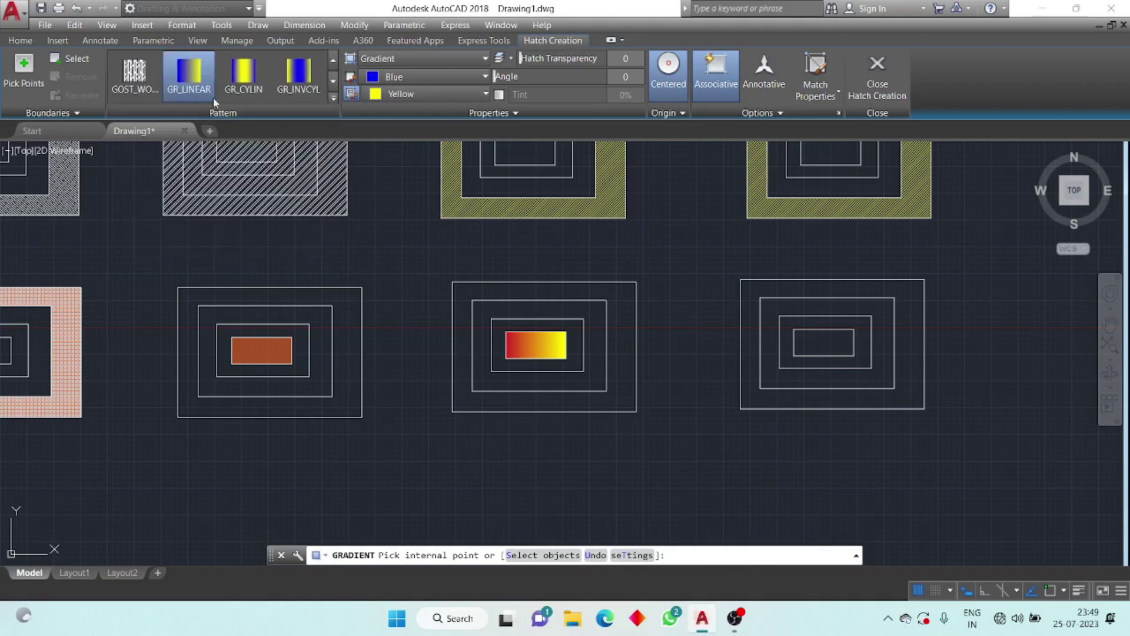
{"action": "key", "text": "Escape"}
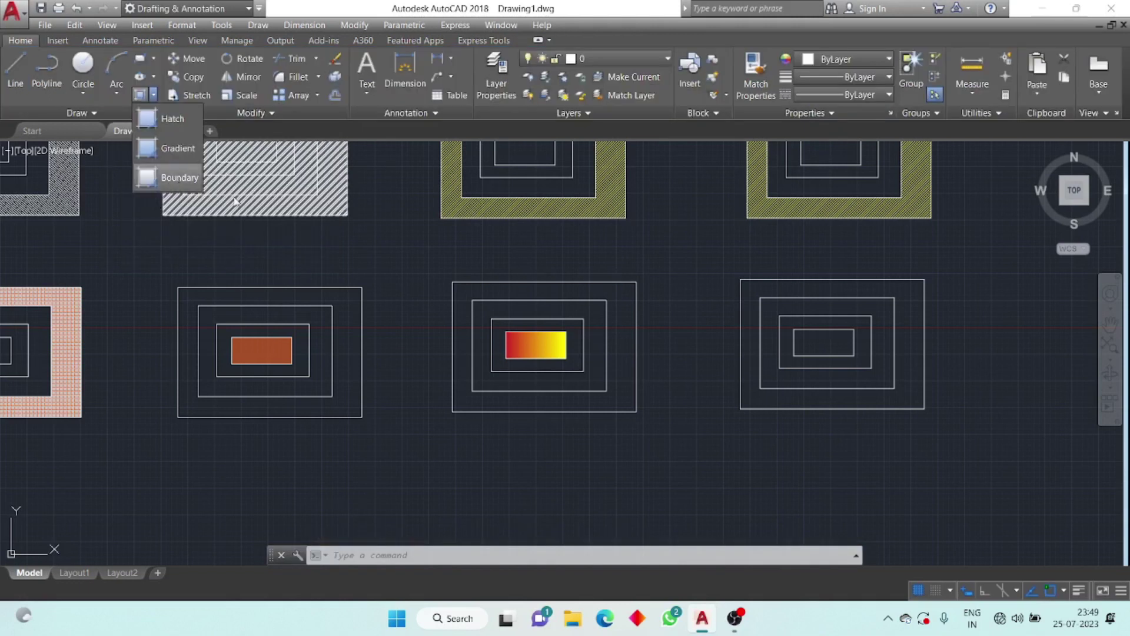
{"action": "key", "text": "Escape"}
{"action": "key", "text": "Escape"}
Delete the three inner rectangles of the lower row's fourth set, keeping only the outer one.
{"action": "middle_click_drag", "start_coordinate": [859, 366], "coordinate": [775, 391]}
{"action": "left_click", "coordinate": [823, 322]}
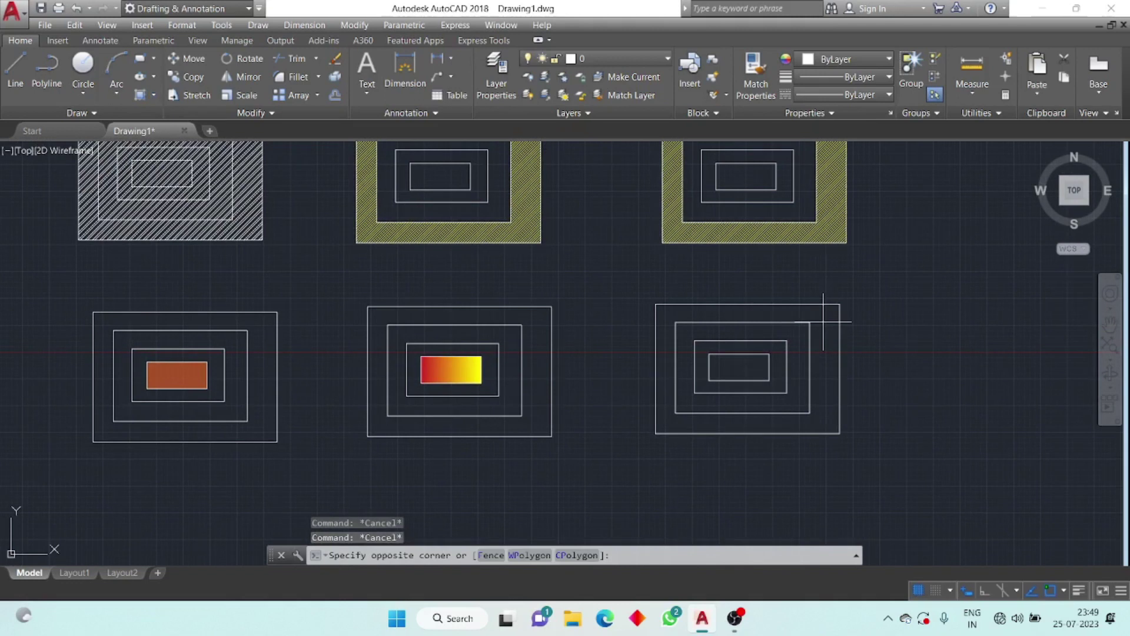
{"action": "left_click", "coordinate": [734, 395]}
{"action": "key", "text": "Delete"}
Draw lines in the remaining rectangle from its top edge midpoint to the bottom edge midpoint and on to the right edge midpoint.
{"action": "left_click", "coordinate": [15, 70]}
{"action": "left_click", "coordinate": [747, 305]}
{"action": "left_click", "coordinate": [748, 433]}
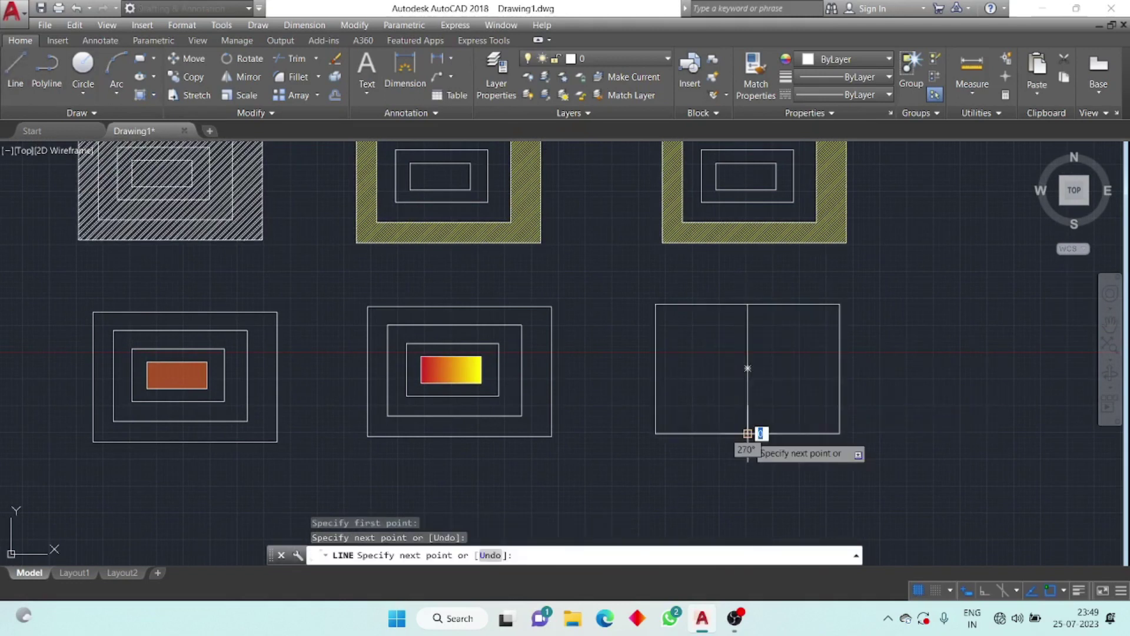
{"action": "left_click", "coordinate": [840, 369]}
{"action": "key", "text": "Escape"}
Create a polyline boundary from the four-sided area between the vertical centre line and the diagonal in the divided rectangle.
{"action": "middle_click_drag", "start_coordinate": [840, 369], "coordinate": [682, 375]}
{"action": "left_click", "coordinate": [153, 95]}
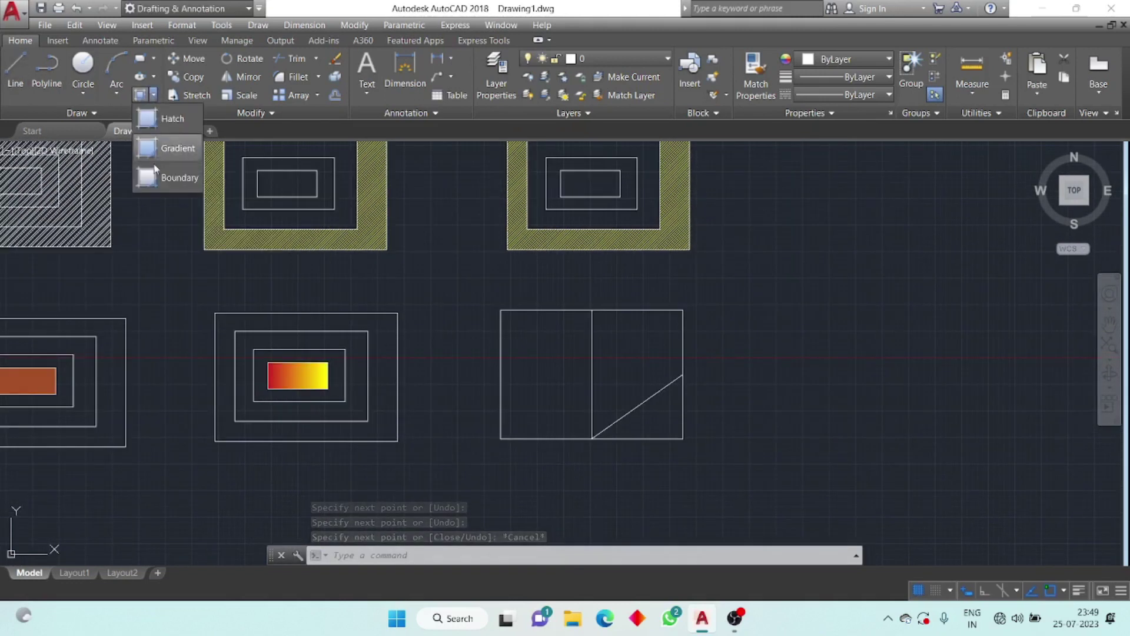
{"action": "left_click", "coordinate": [158, 176]}
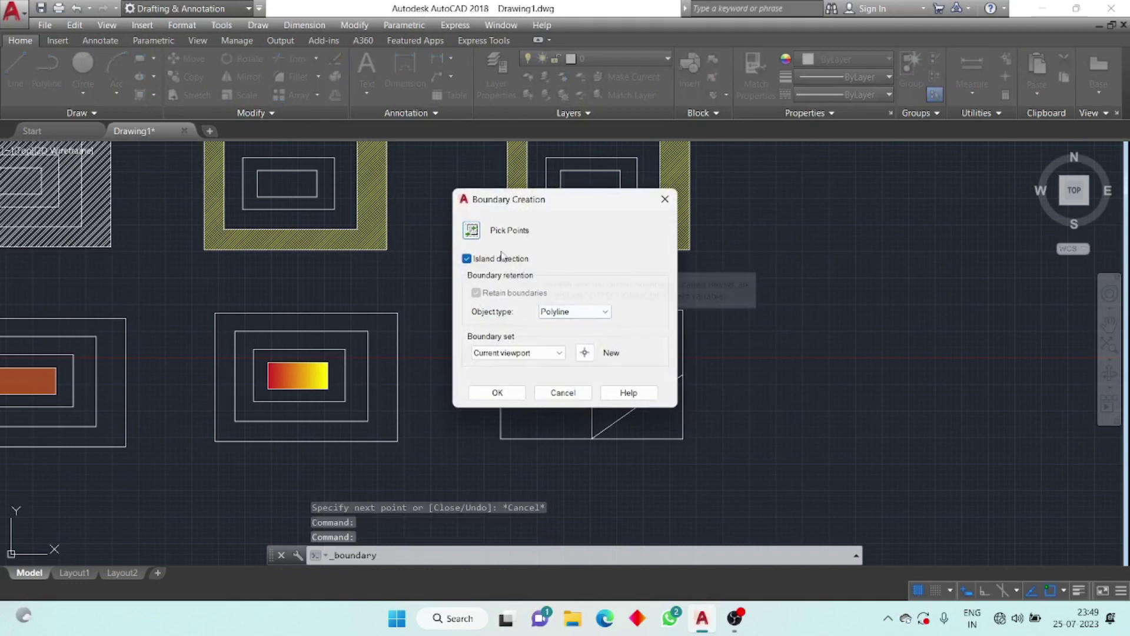
{"action": "left_click", "coordinate": [474, 230]}
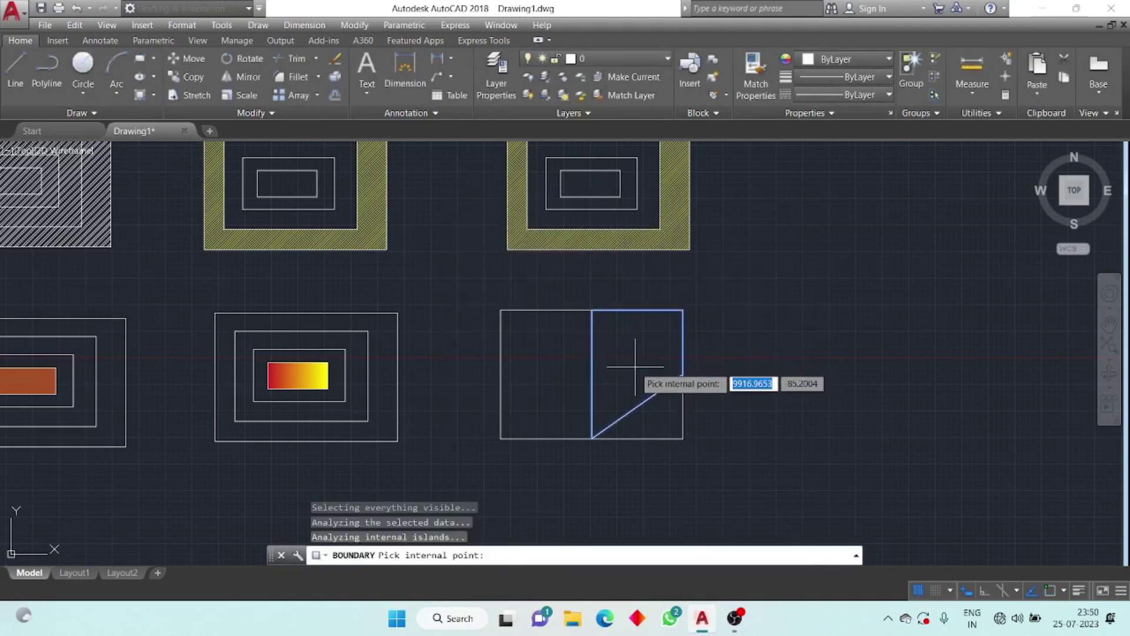
{"action": "key", "text": "Return"}
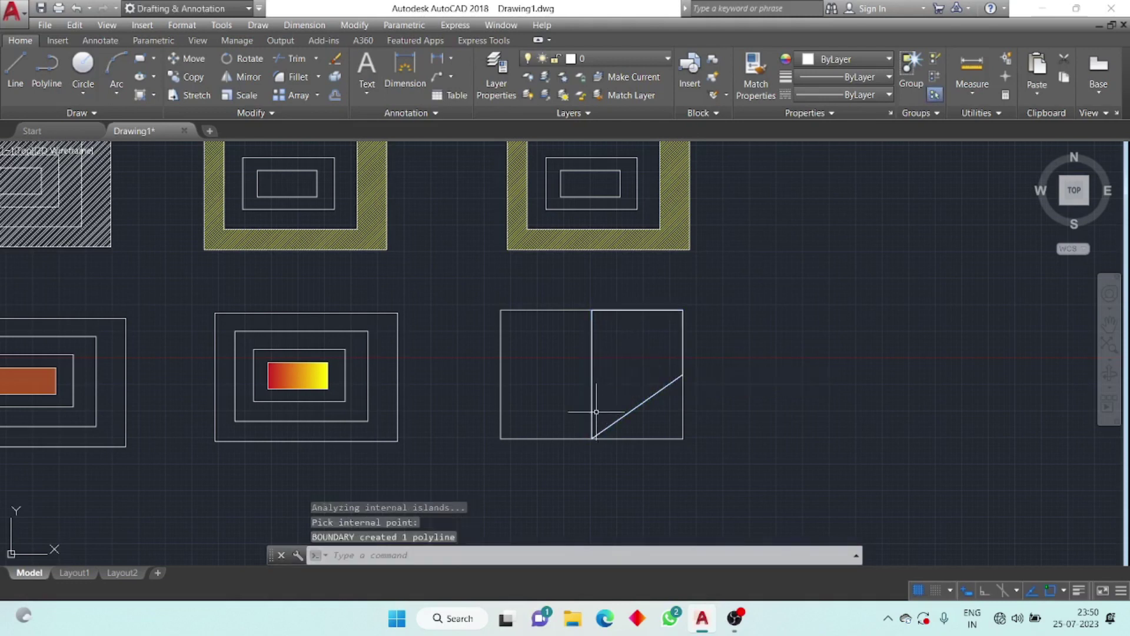
Move the boundary polyline out to the right of the divided rectangle, using its bottom corner as base point, and check the remaining diagonal line.
{"action": "left_click", "coordinate": [598, 410]}
{"action": "left_click", "coordinate": [591, 369]}
{"action": "left_click", "coordinate": [512, 353]}
{"action": "left_click", "coordinate": [194, 59]}
{"action": "left_click", "coordinate": [591, 439]}
{"action": "left_click", "coordinate": [771, 439]}
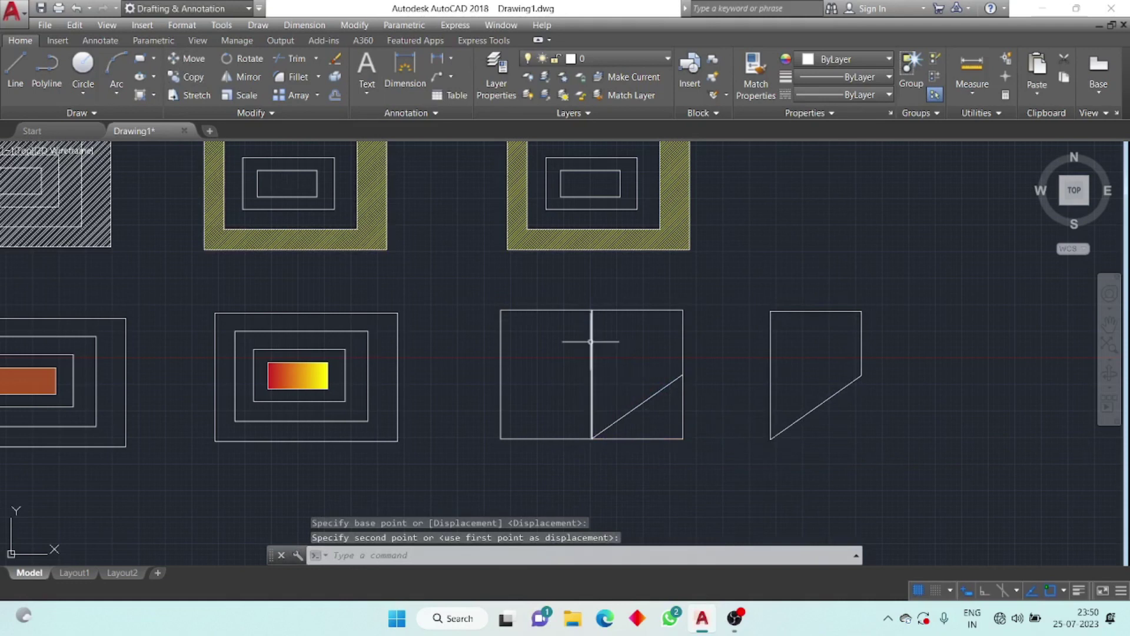
{"action": "left_click", "coordinate": [639, 404]}
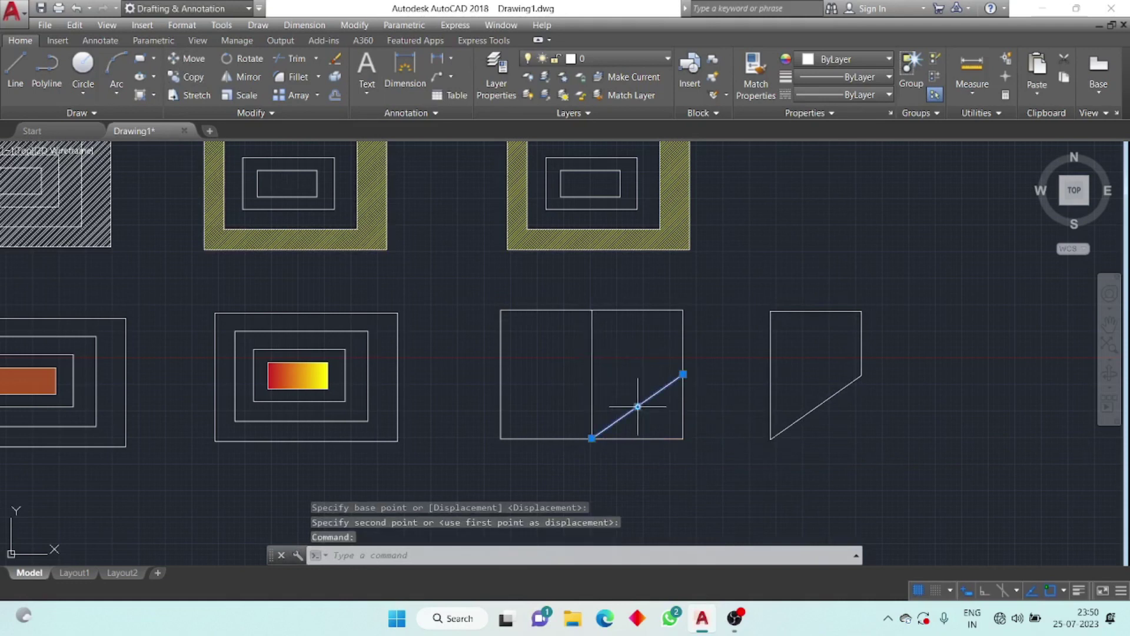
{"action": "key", "text": "Escape"}
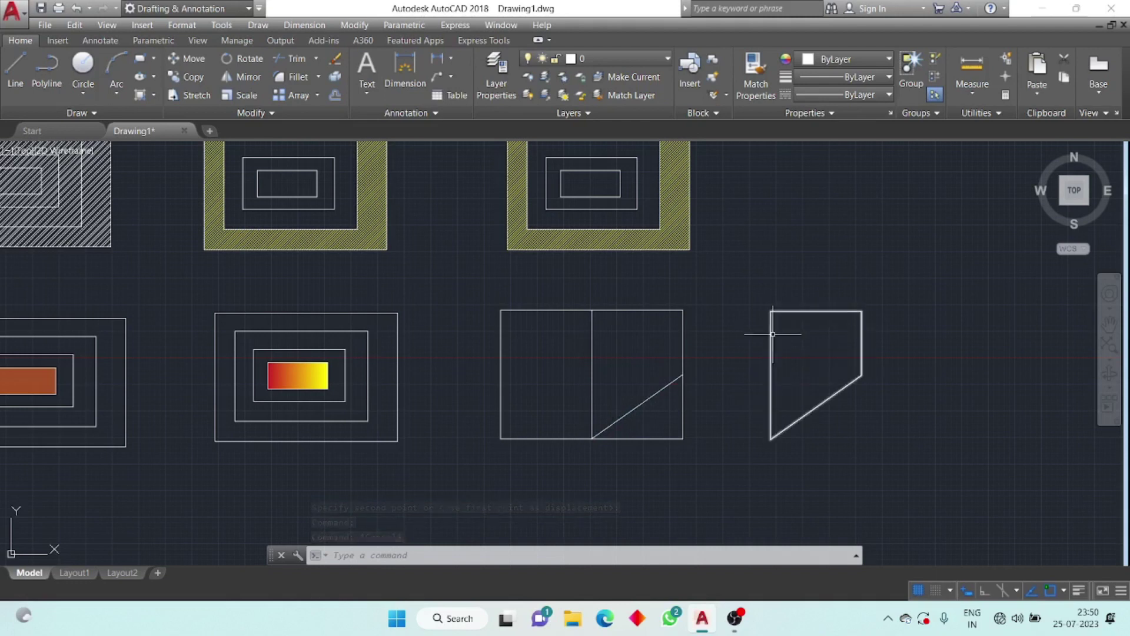
Try a solid orange hatch (242,103,34) in the outer ring of the lower row's second set, continuing despite the open boundary.
{"action": "left_click", "coordinate": [153, 95]}
{"action": "left_click", "coordinate": [160, 111]}
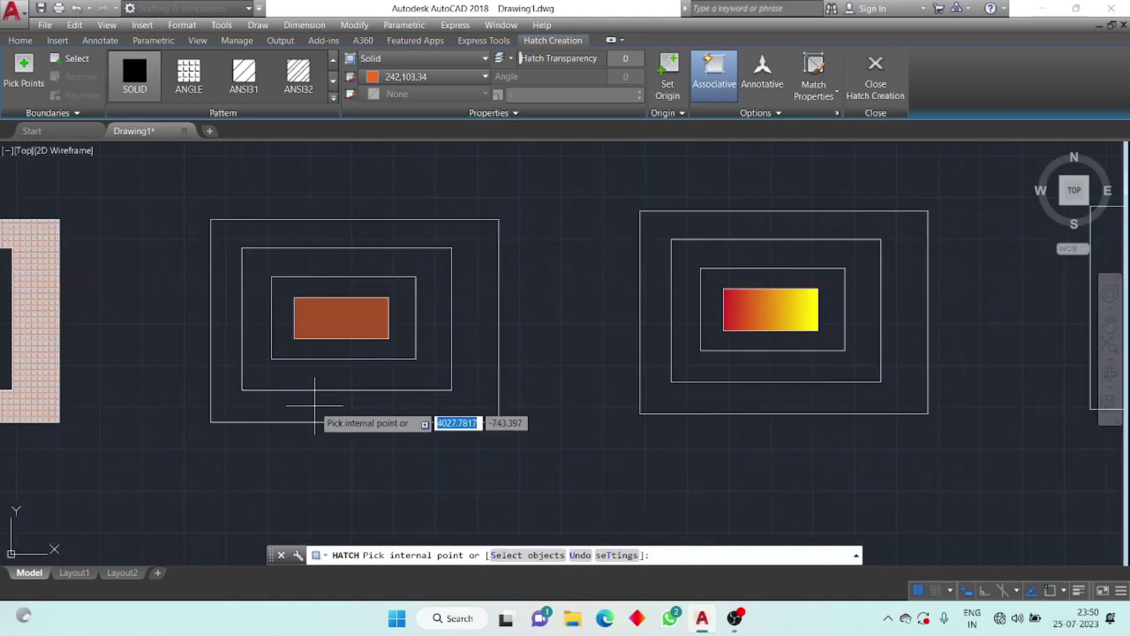
{"action": "left_click", "coordinate": [221, 350]}
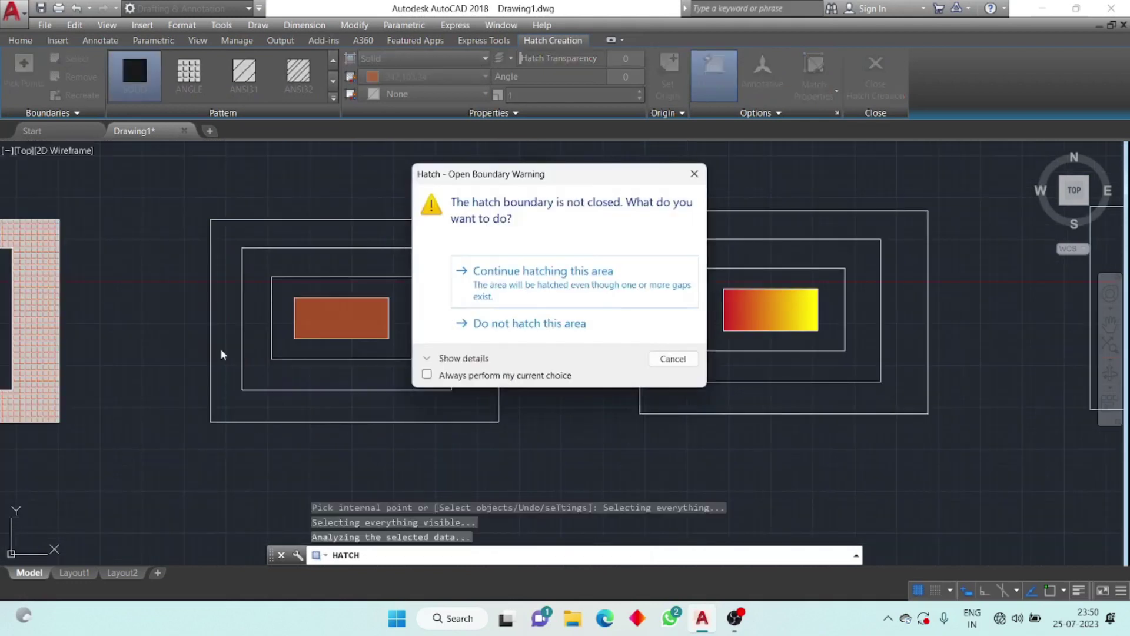
{"action": "left_click", "coordinate": [530, 286]}
{"action": "key", "text": "Escape"}
{"action": "key", "text": "Escape"}
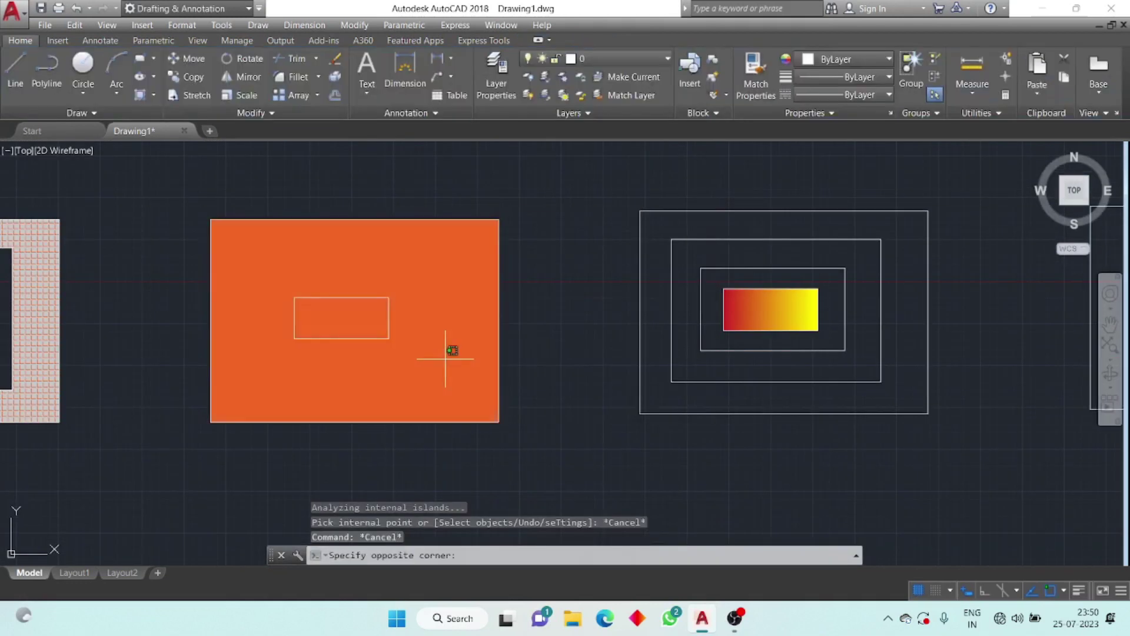
{"action": "left_click", "coordinate": [394, 374]}
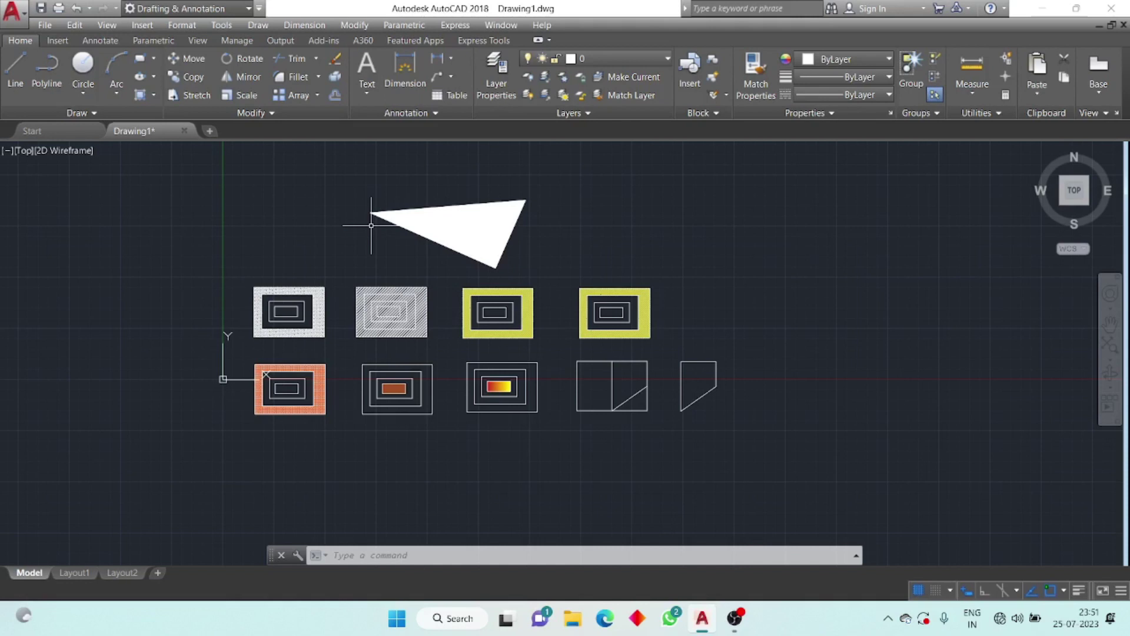
Start the Hatch command and examine its extended options, including gap tolerance, island detection and Send Behind Boundary draw order.
{"action": "left_click", "coordinate": [154, 97]}
{"action": "left_click", "coordinate": [165, 125]}
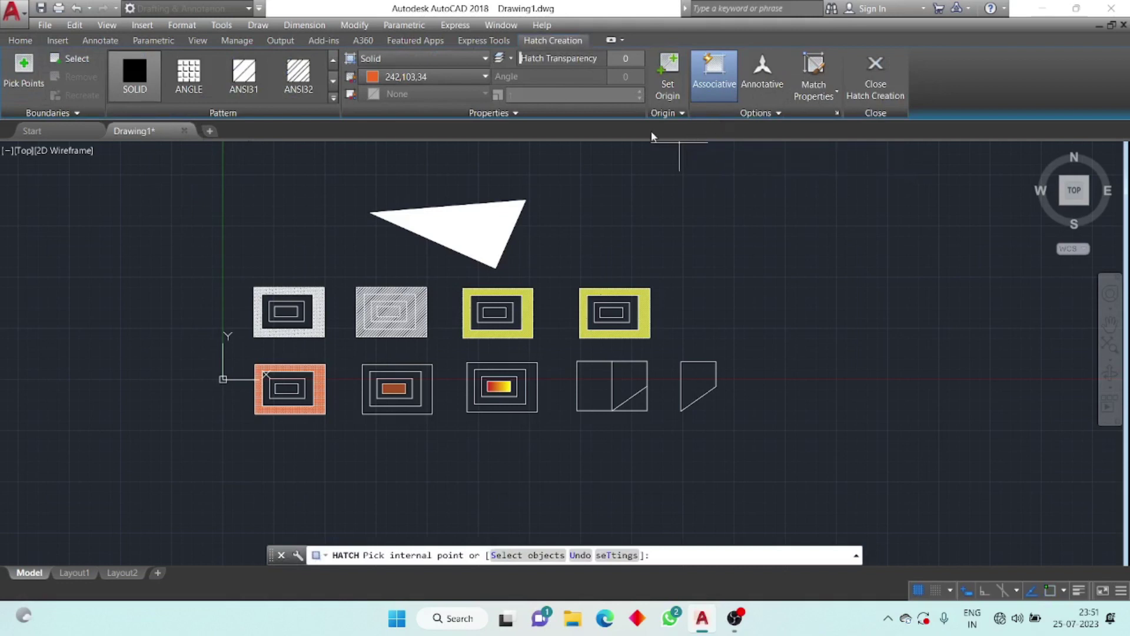
{"action": "left_click", "coordinate": [759, 113]}
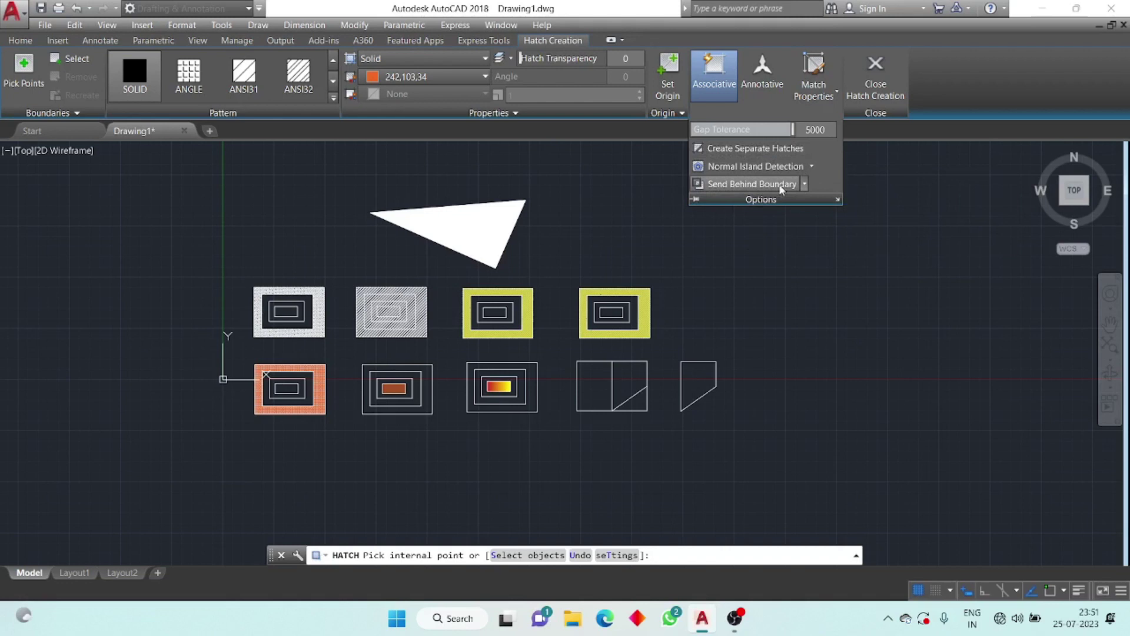
{"action": "left_click", "coordinate": [755, 184]}
{"action": "left_click", "coordinate": [749, 238]}
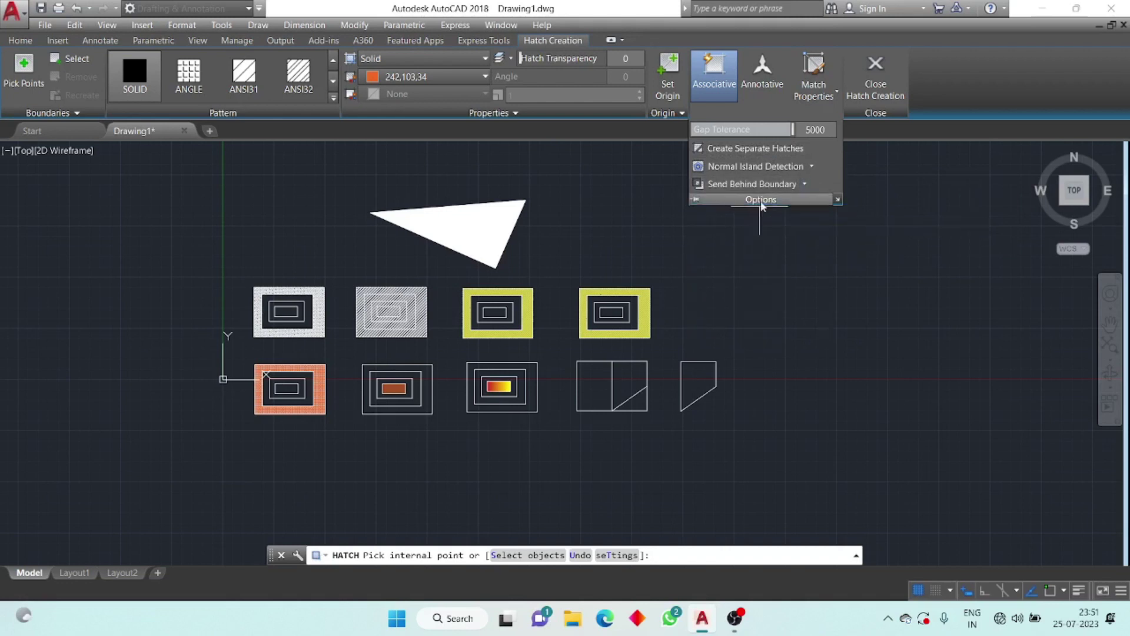